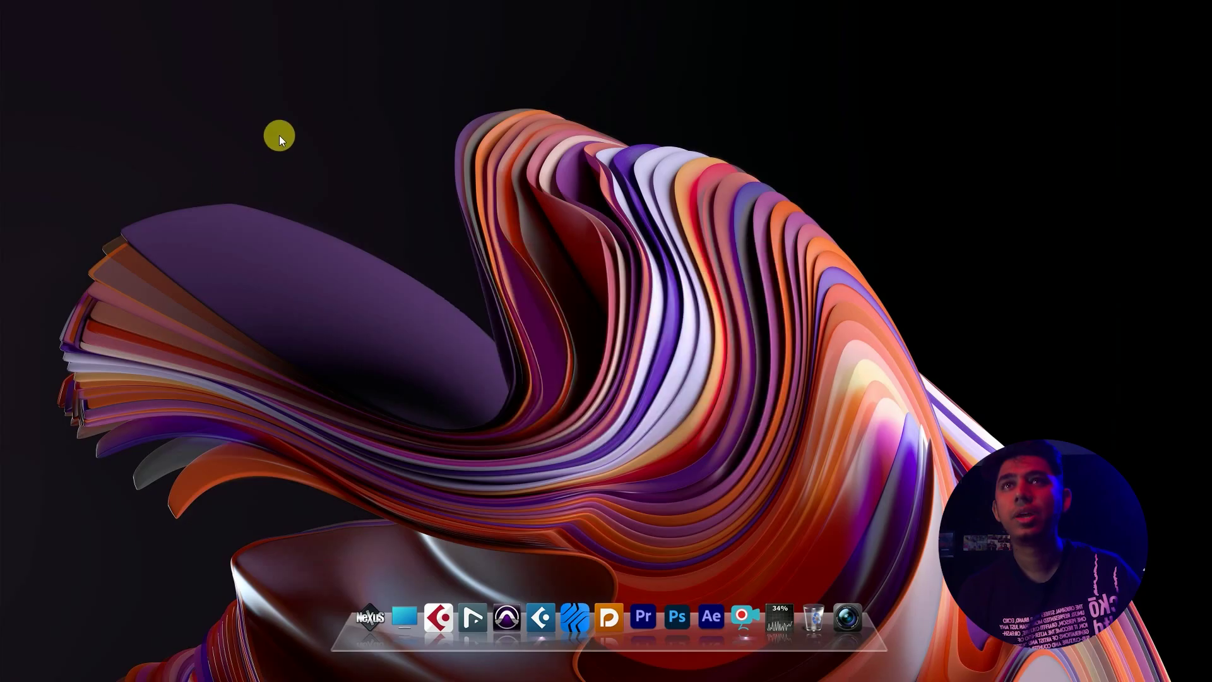
# - Move the Hub aside, then create an empty project and confirm its project folder
pyautogui.moveTo(464, 130); pyautogui.dragTo(451, 77)
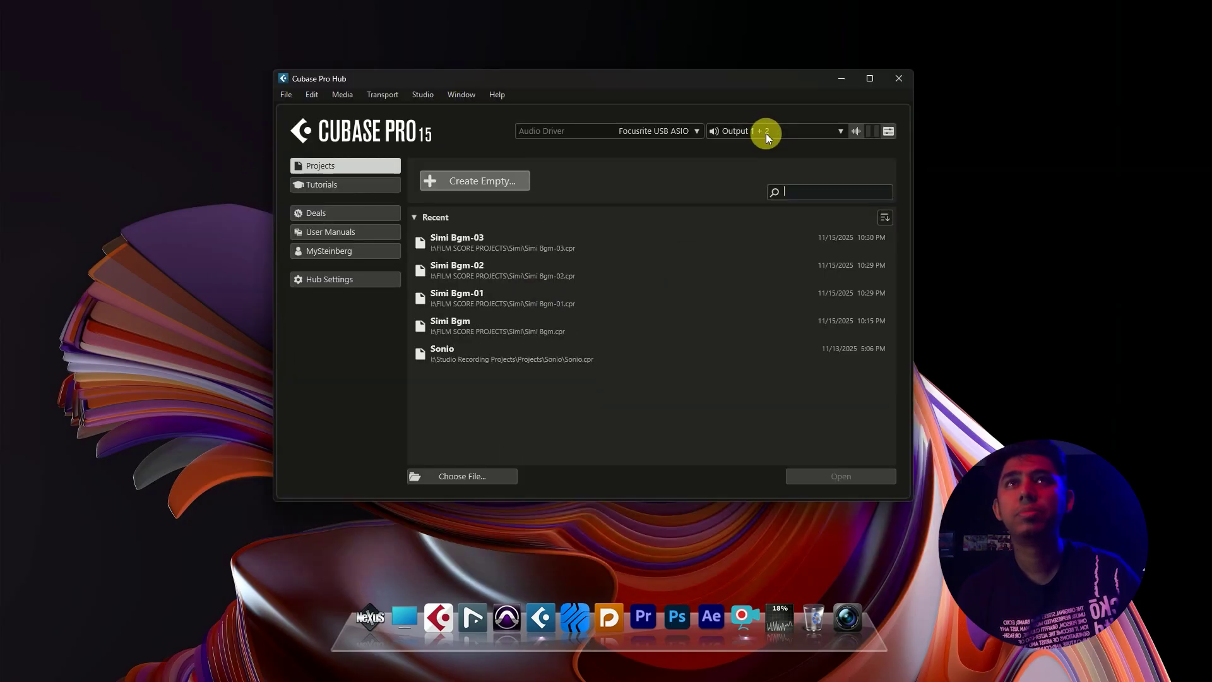
pyautogui.moveTo(719, 81); pyautogui.dragTo(806, 79)
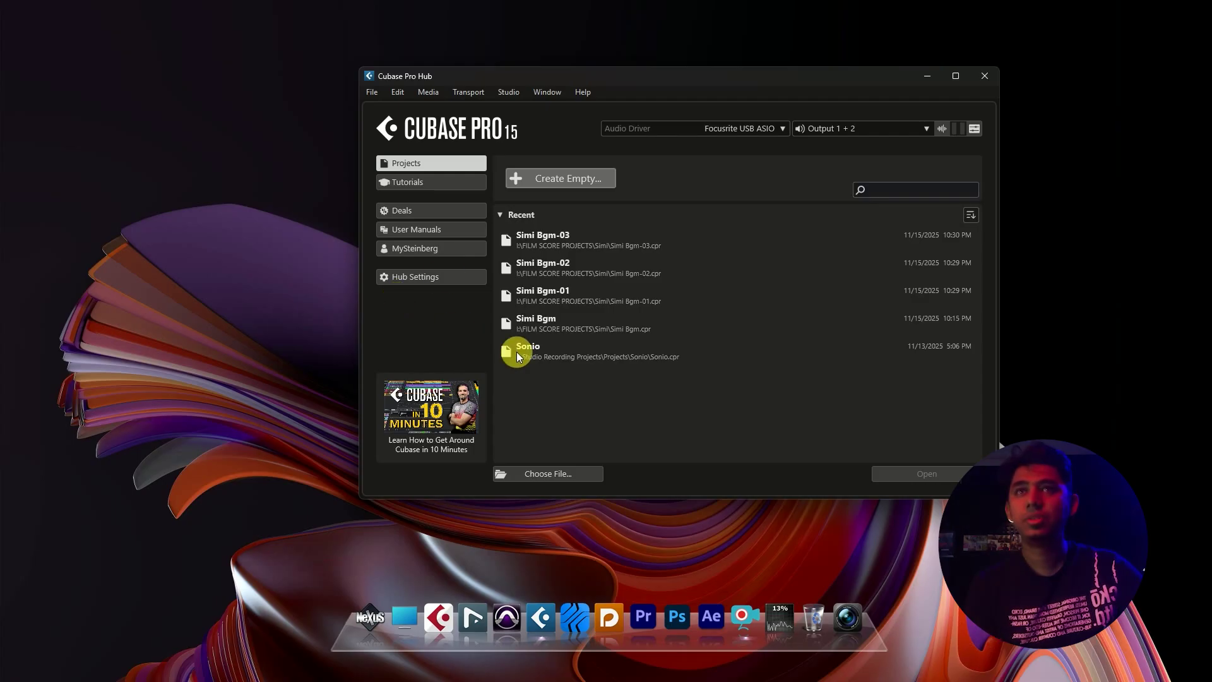
pyautogui.click(544, 180)
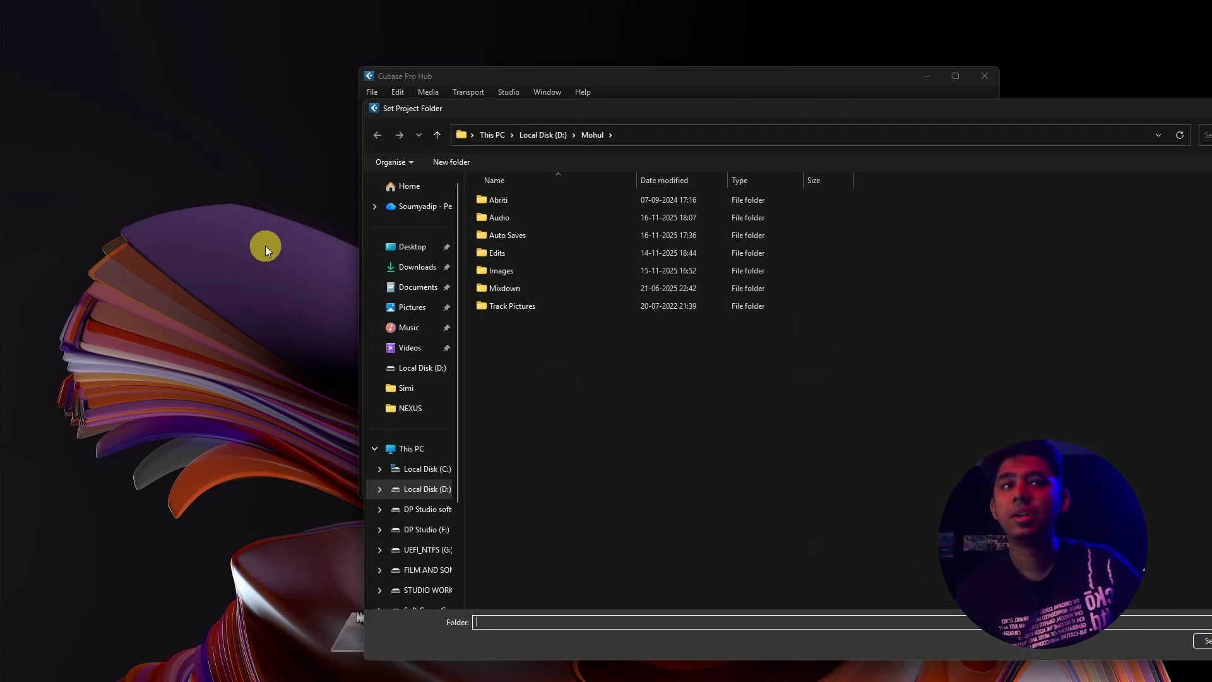
pyautogui.click(1198, 641)
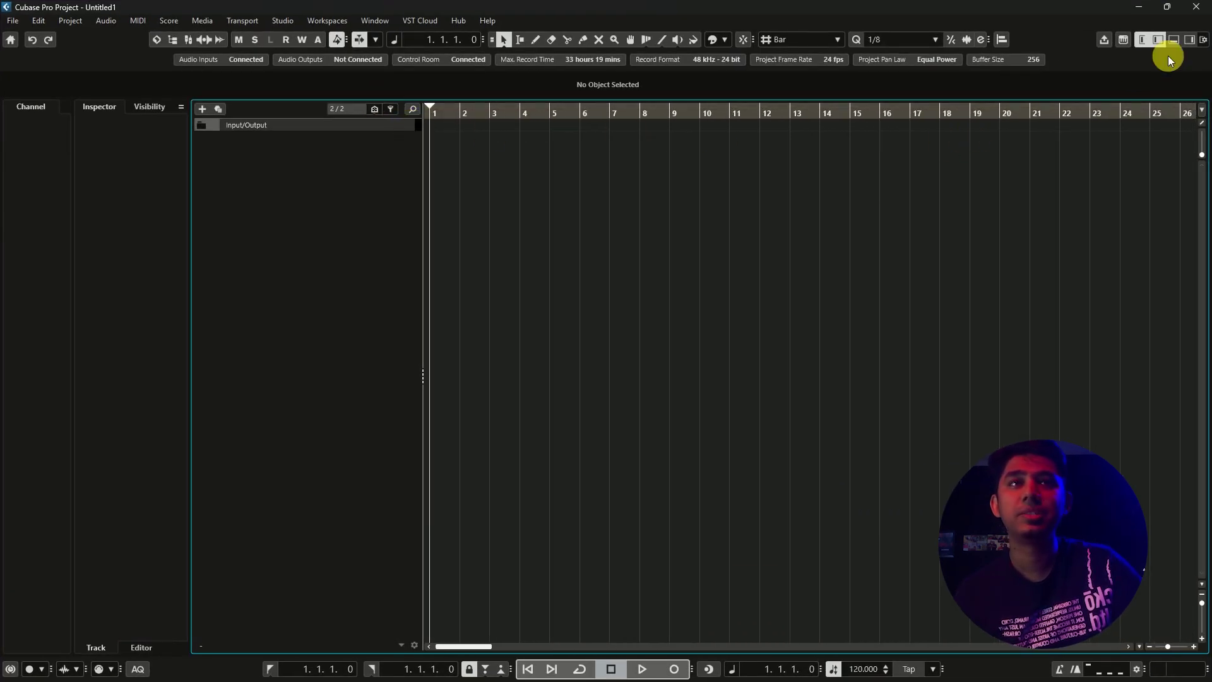
# - Browse the Media tab's VST Instruments and drag Omnivocal Beta into the track list
pyautogui.click(1190, 39)
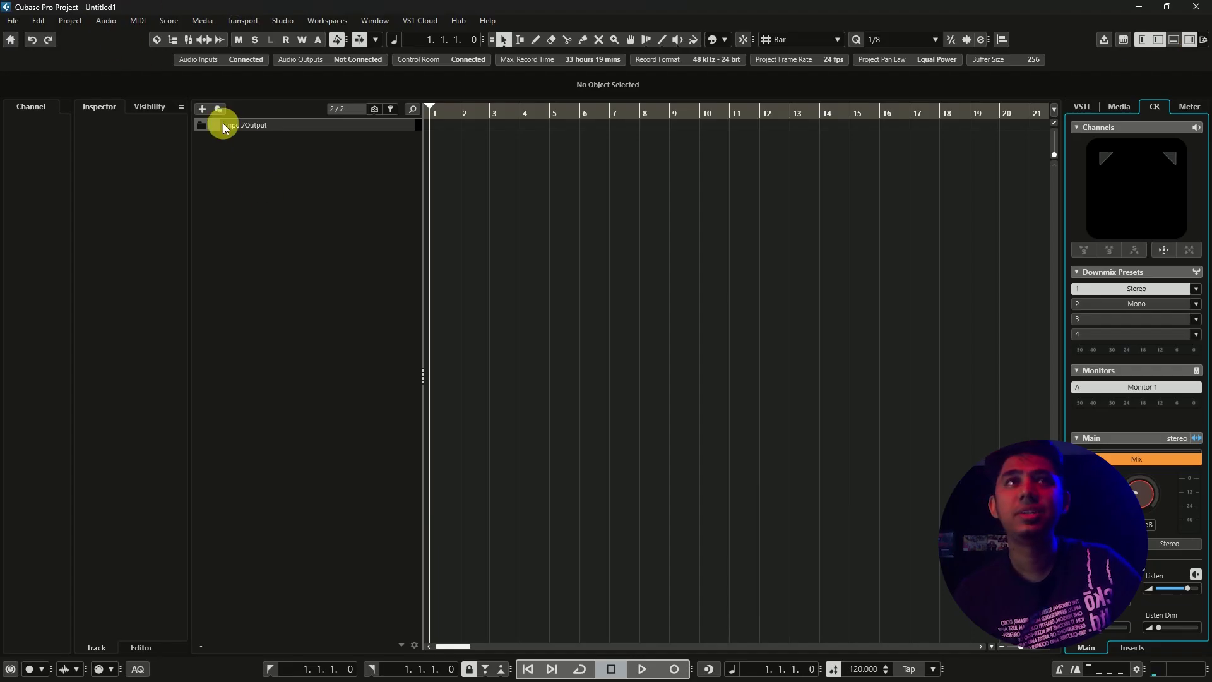
pyautogui.click(1190, 40)
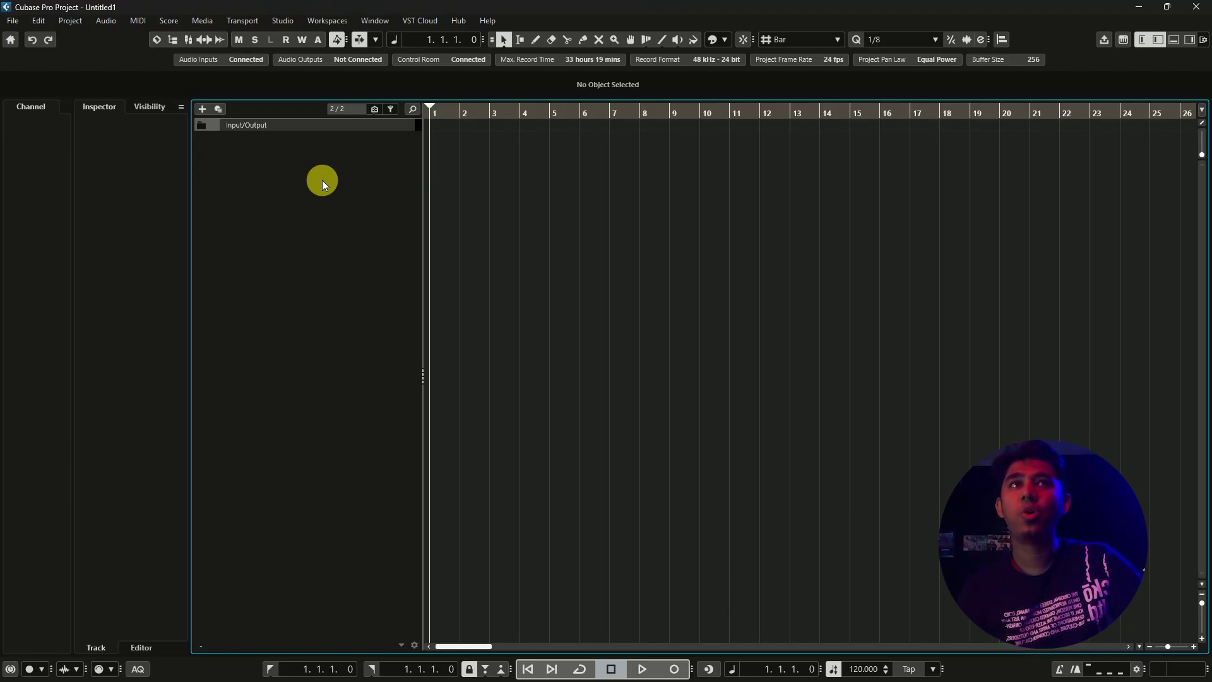
pyautogui.click(1187, 40)
pyautogui.click(1119, 106)
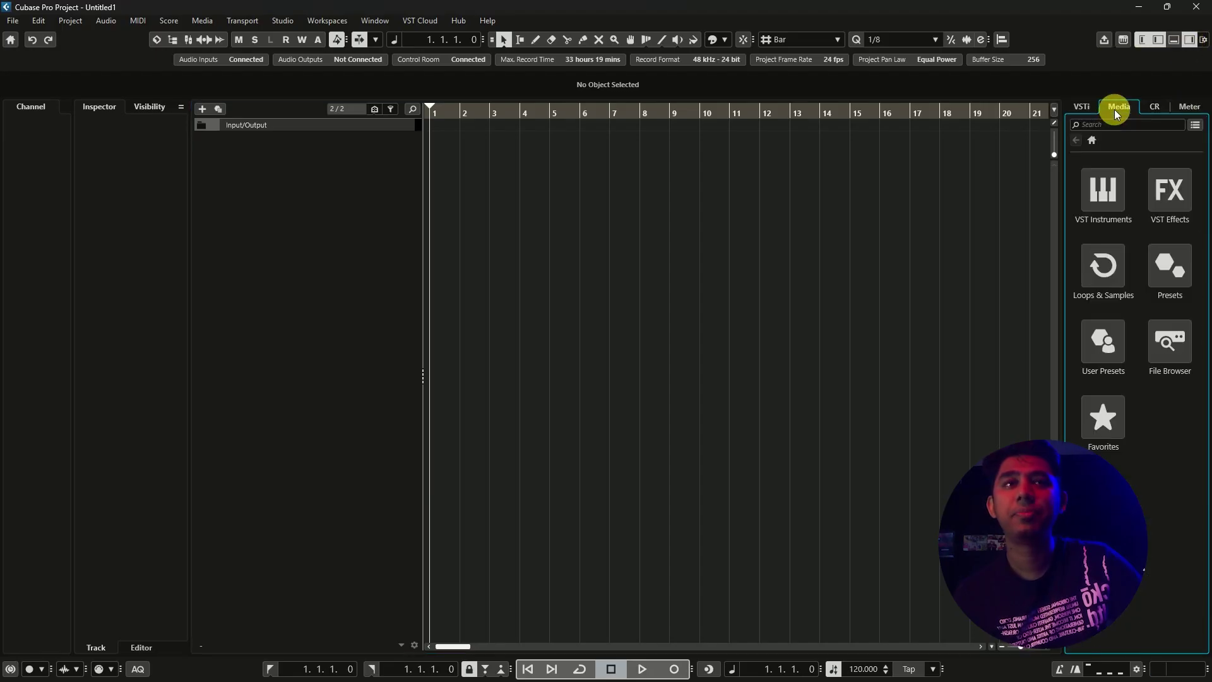
pyautogui.click(1104, 196)
pyautogui.scroll(-5, 1135, 379)
pyautogui.scroll(-5, 1136, 380)
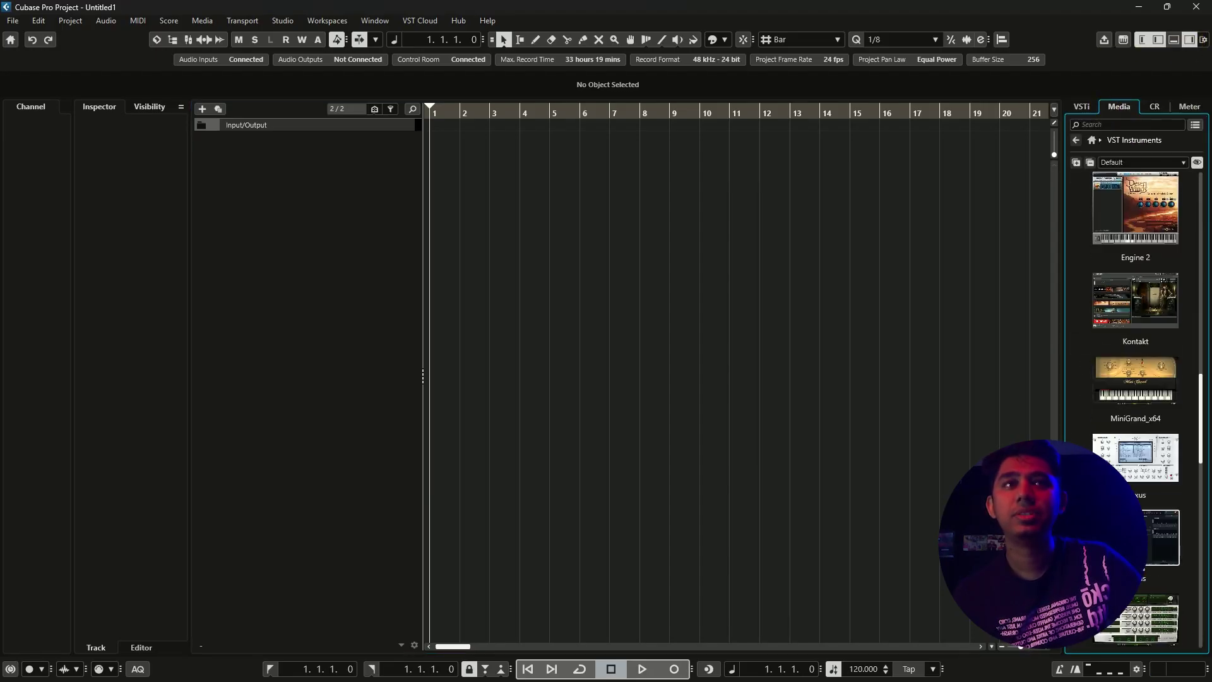
pyautogui.scroll(-5, 1136, 379)
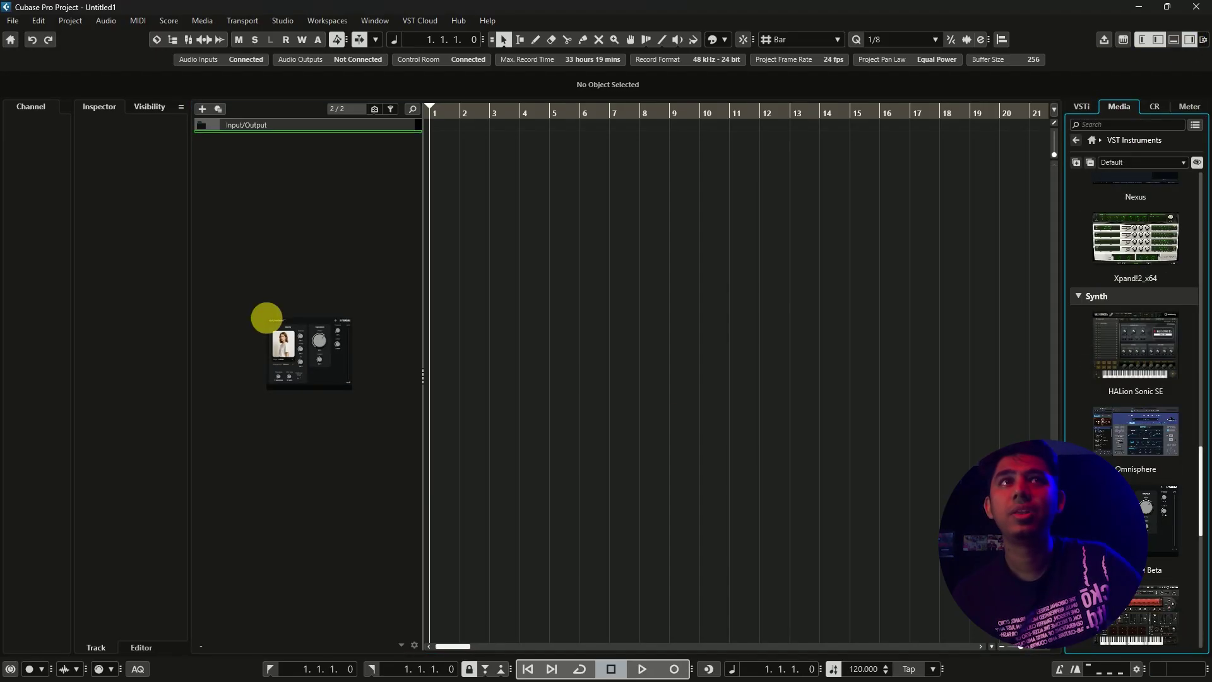
pyautogui.moveTo(1148, 523); pyautogui.dragTo(271, 325)
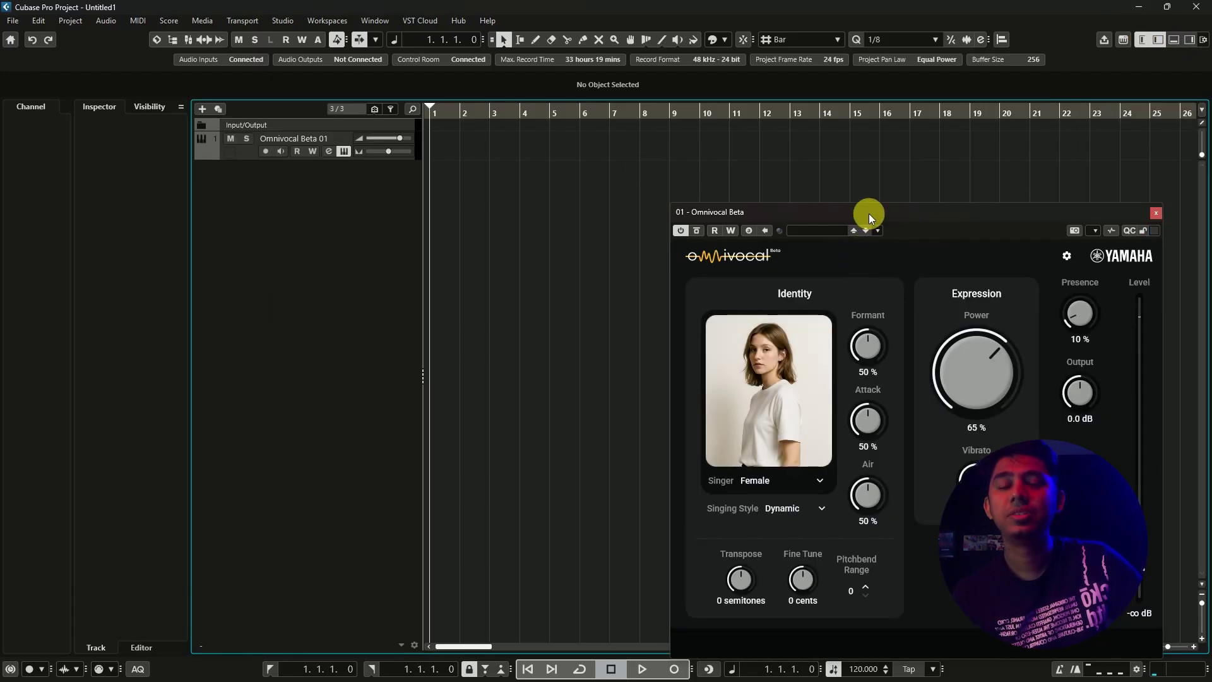
# - Reposition the Omnivocal window, select Omnivocal Beta 01 and make its track row taller
pyautogui.moveTo(868, 213)
pyautogui.mouseDown()
pyautogui.moveTo(699, 168)
pyautogui.moveTo(711, 173)
pyautogui.mouseUp()
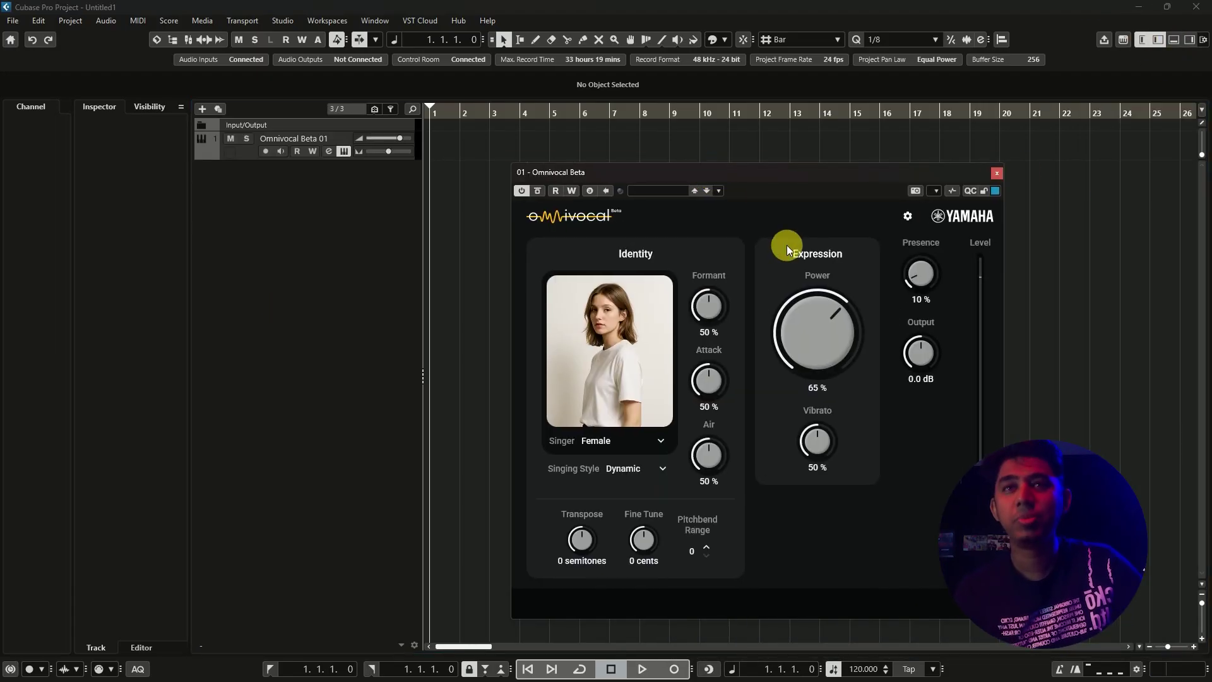
pyautogui.click(232, 155)
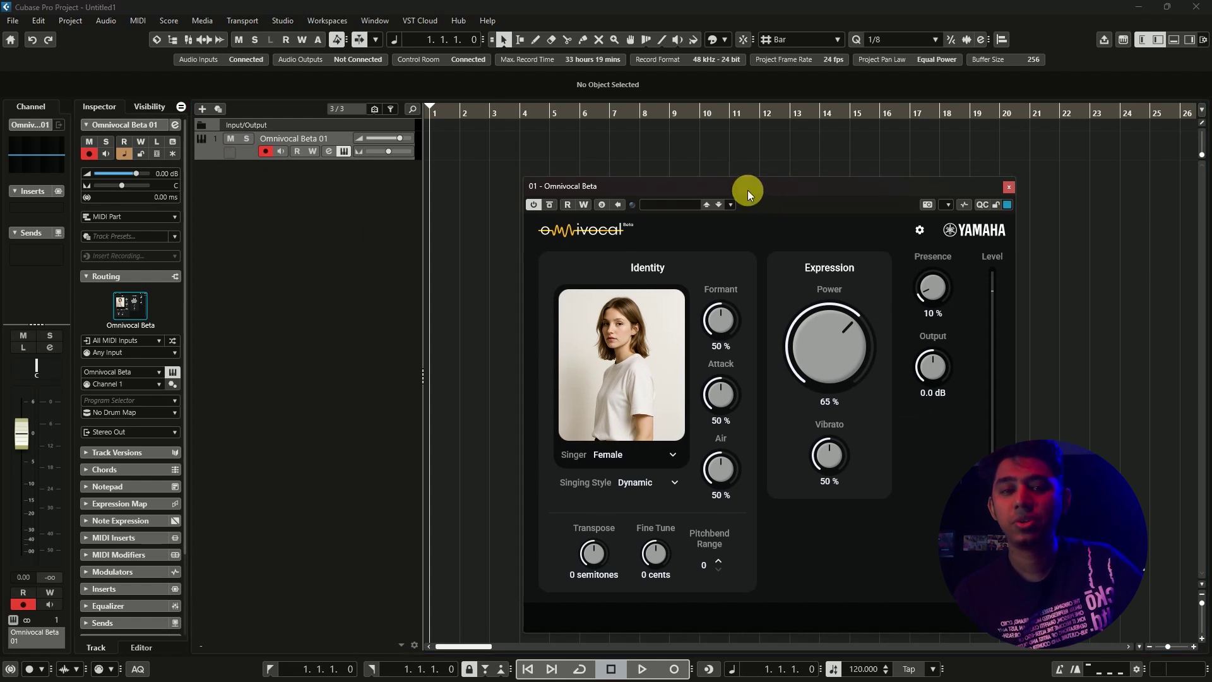
pyautogui.moveTo(736, 177); pyautogui.dragTo(747, 175)
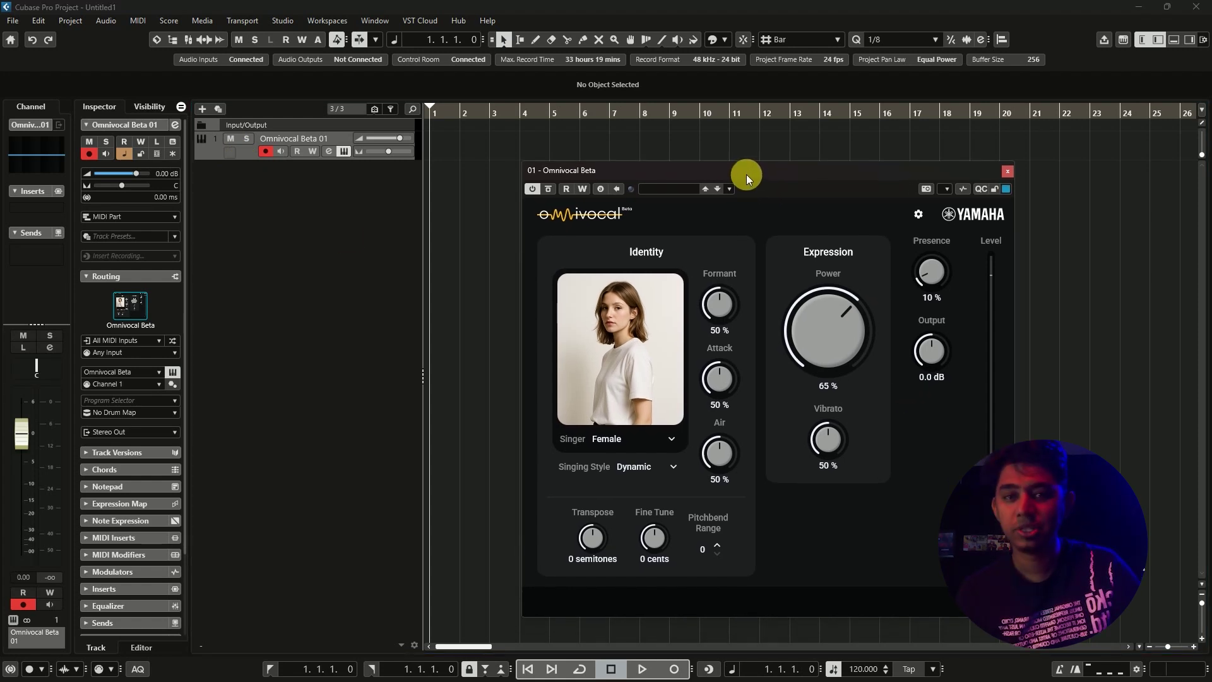
pyautogui.moveTo(746, 174); pyautogui.dragTo(760, 179)
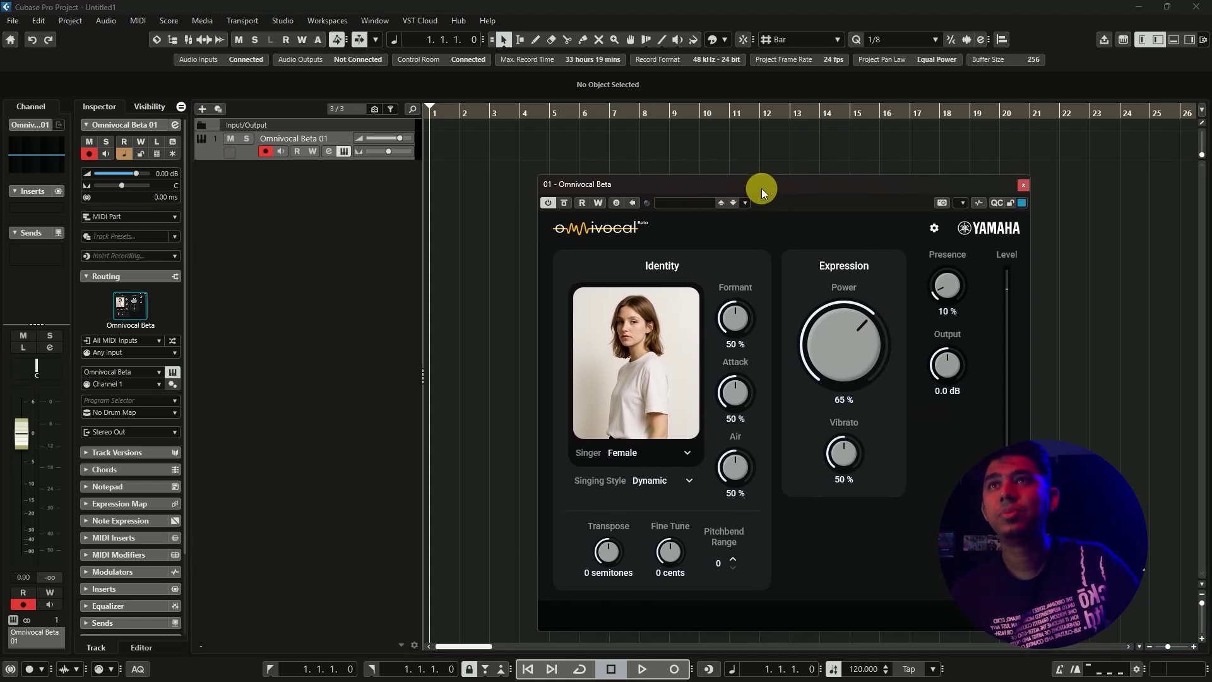
pyautogui.moveTo(257, 163); pyautogui.dragTo(251, 199)
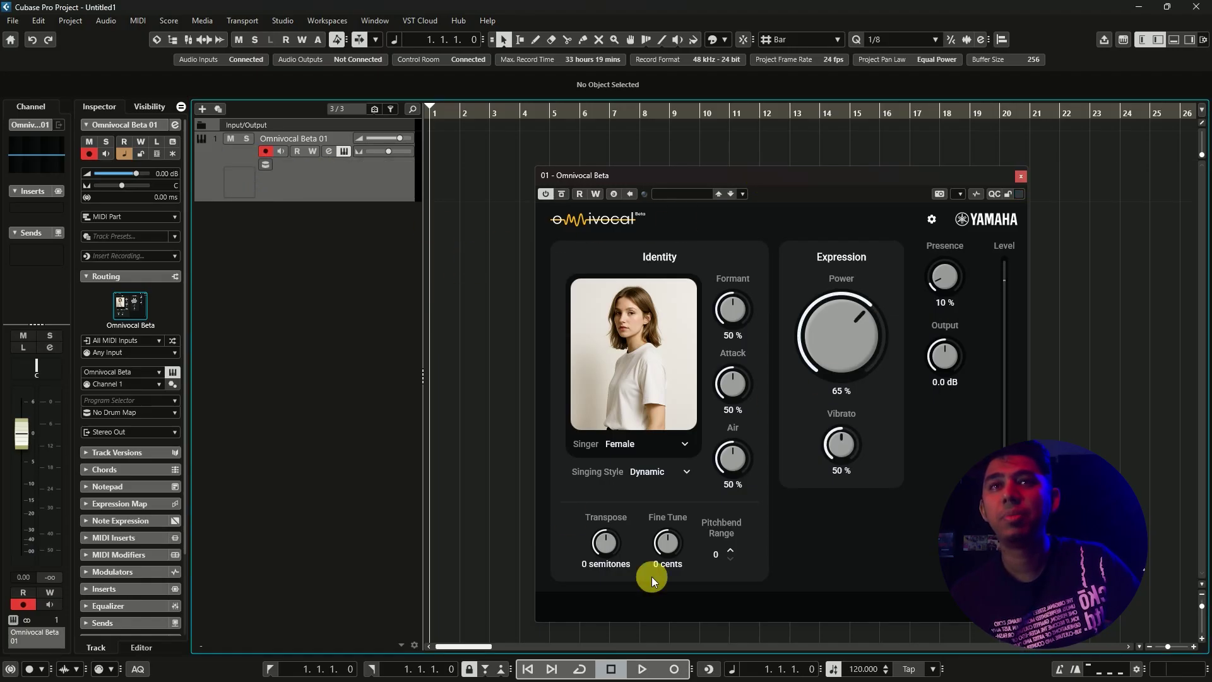
# - Try the male singer voice, then switch back to the female voice
pyautogui.click(671, 445)
pyautogui.click(615, 490)
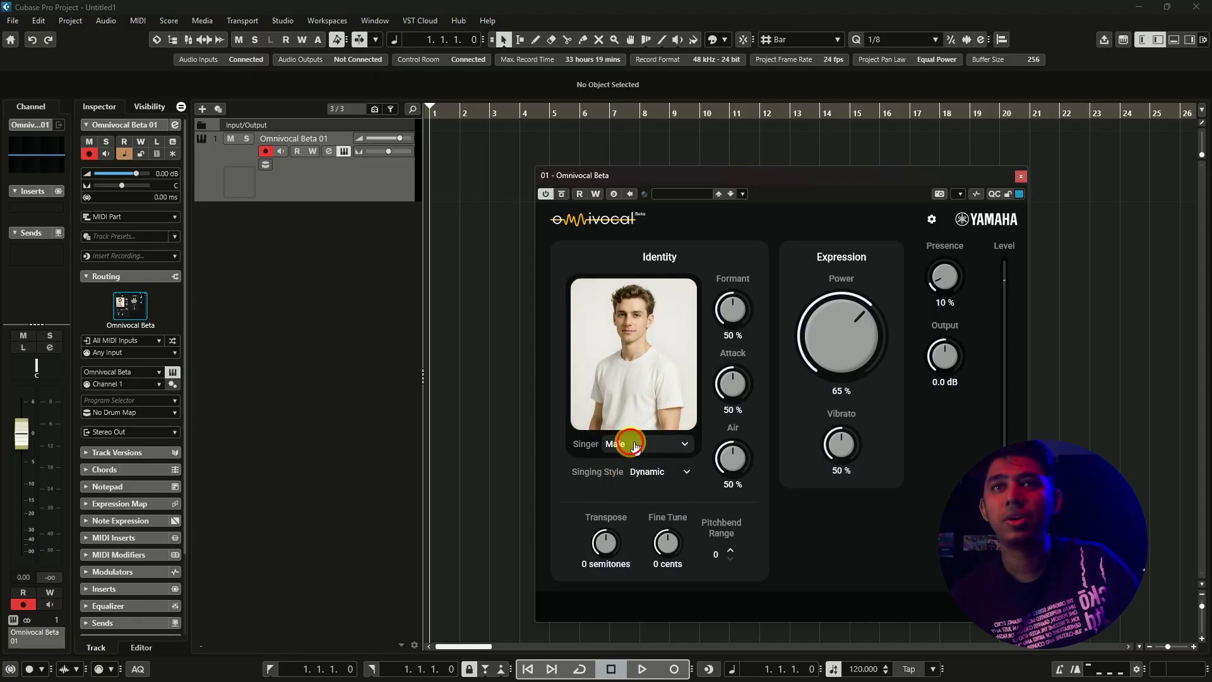
pyautogui.click(622, 445)
pyautogui.click(634, 471)
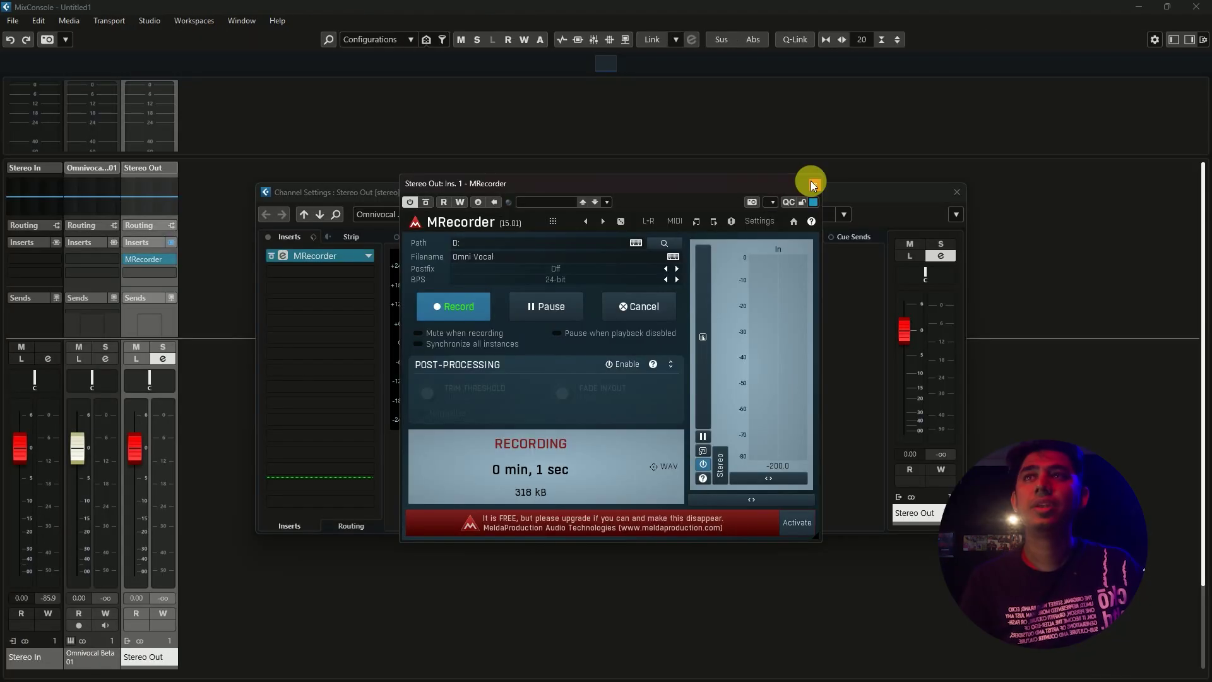
# - Close the recorder, Stereo Out settings and mixer, then select Omnivocal Beta 01
pyautogui.click(811, 182)
pyautogui.click(957, 192)
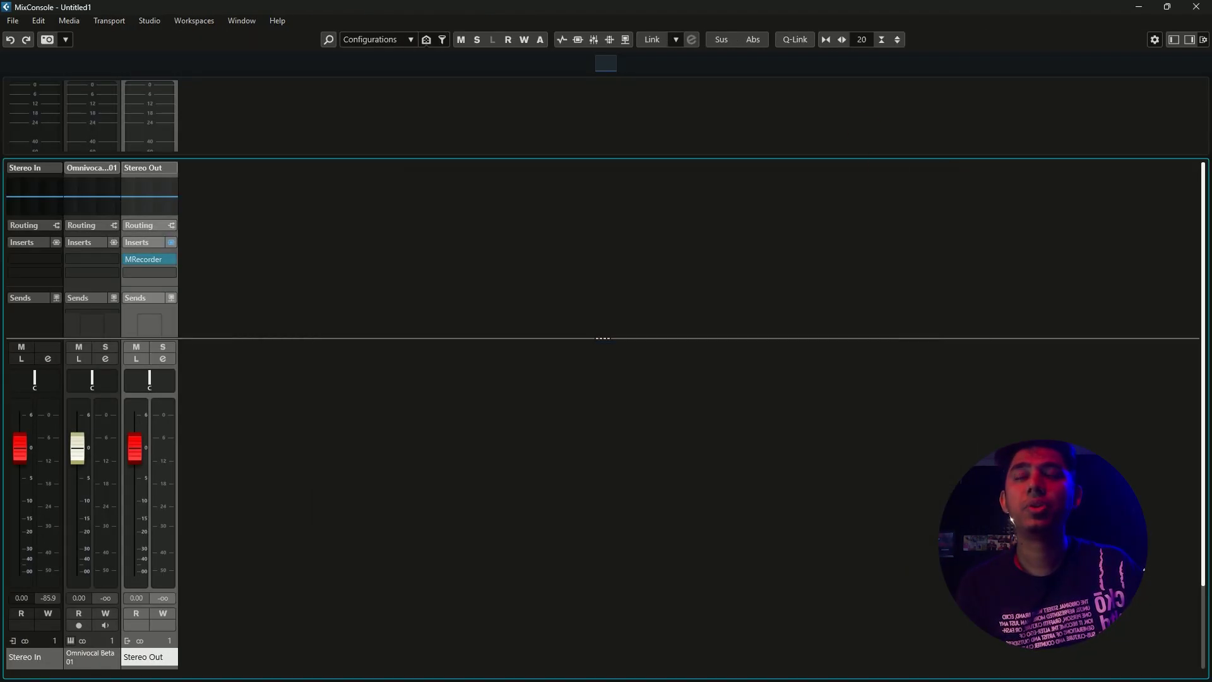
pyautogui.click(1201, 7)
pyautogui.click(310, 177)
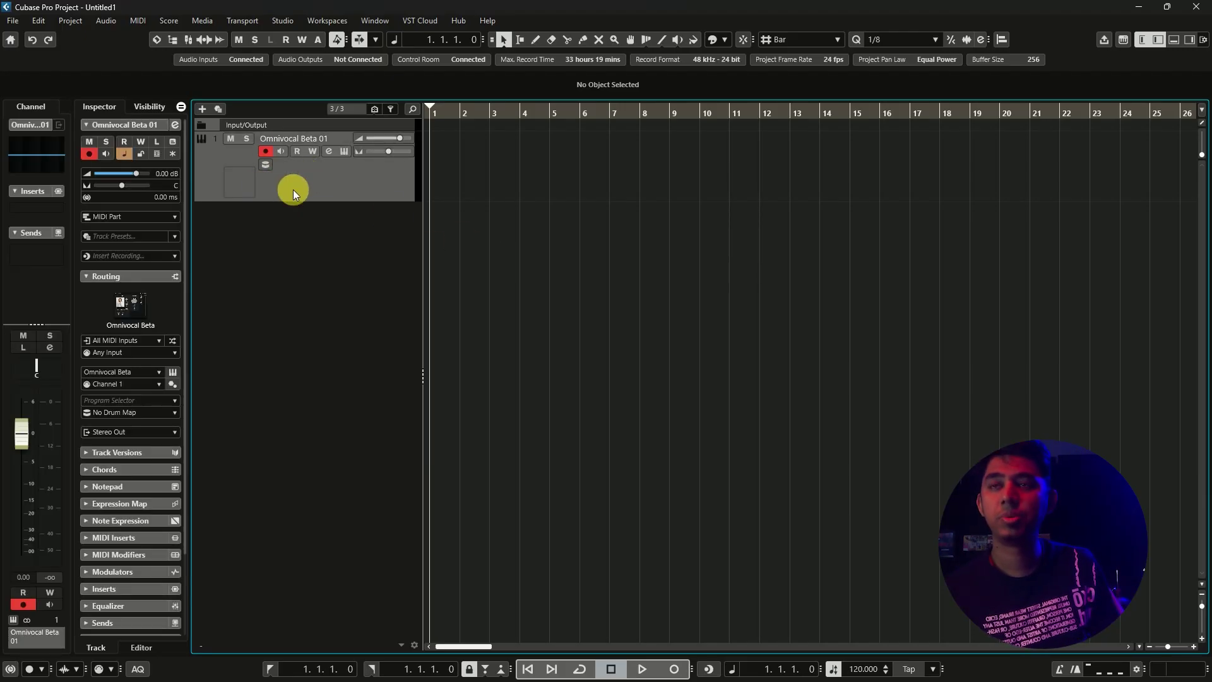
# - Enable monitoring, set locators to 1.1.2.77, and record the melody on Omnivocal Beta 01
pyautogui.click(282, 152)
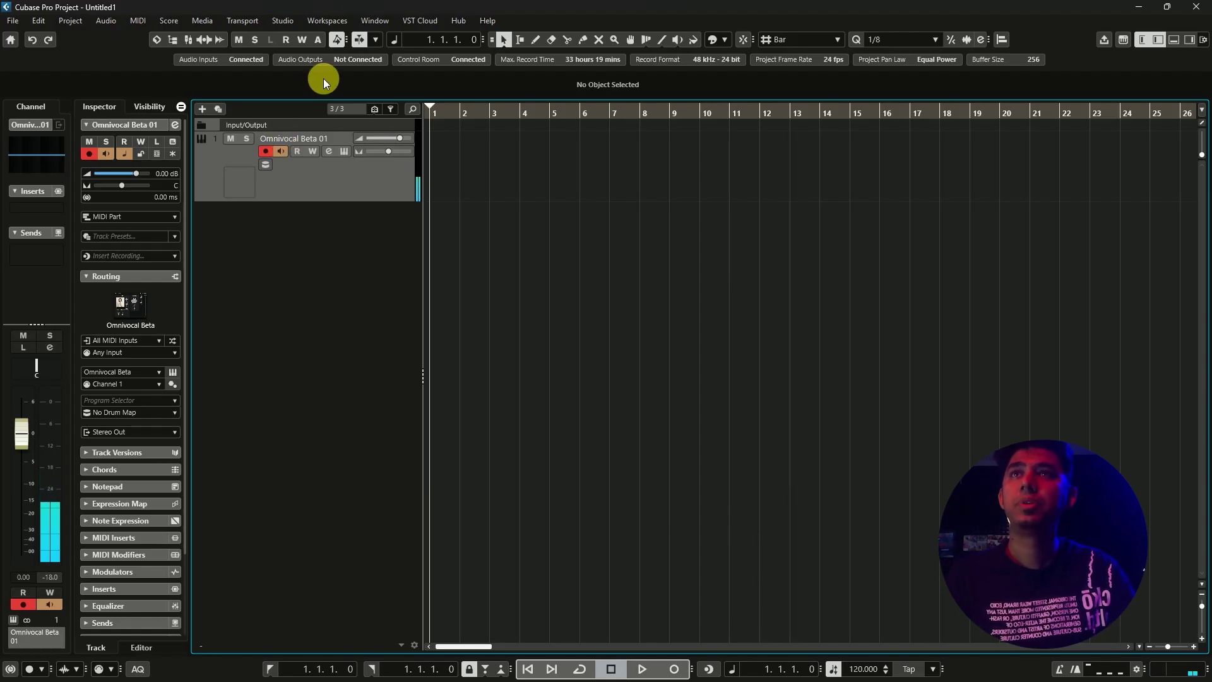
pyautogui.scroll(2, 461, 120)
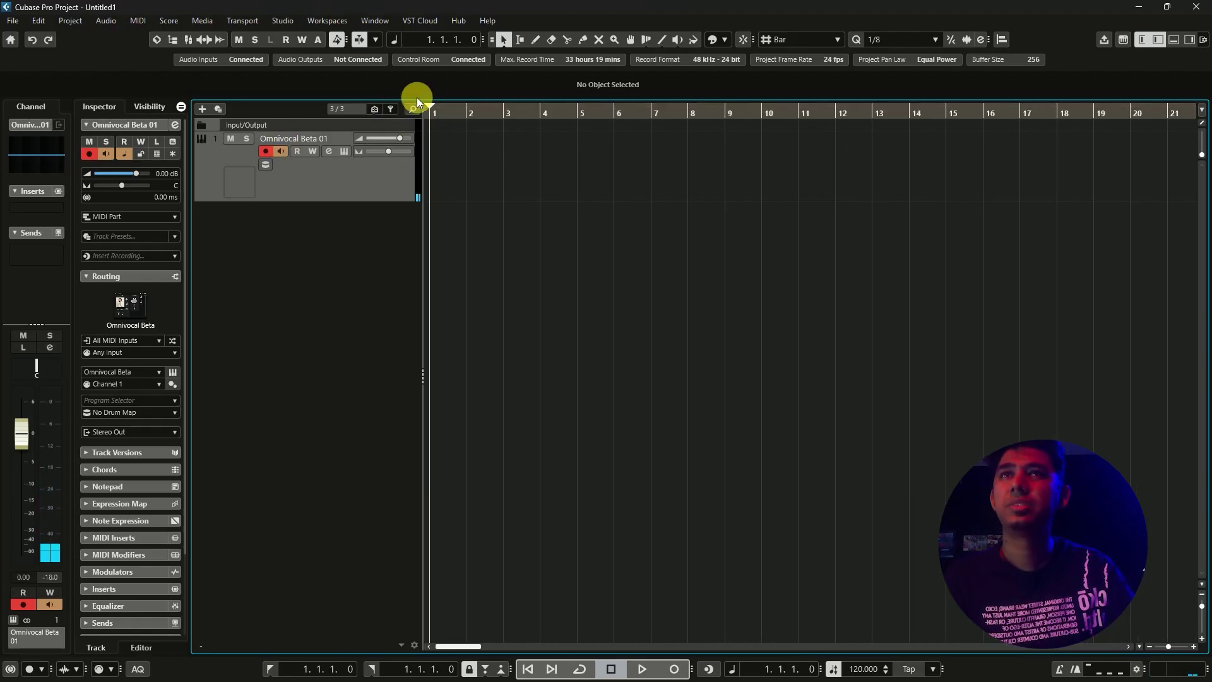
pyautogui.click(433, 106)
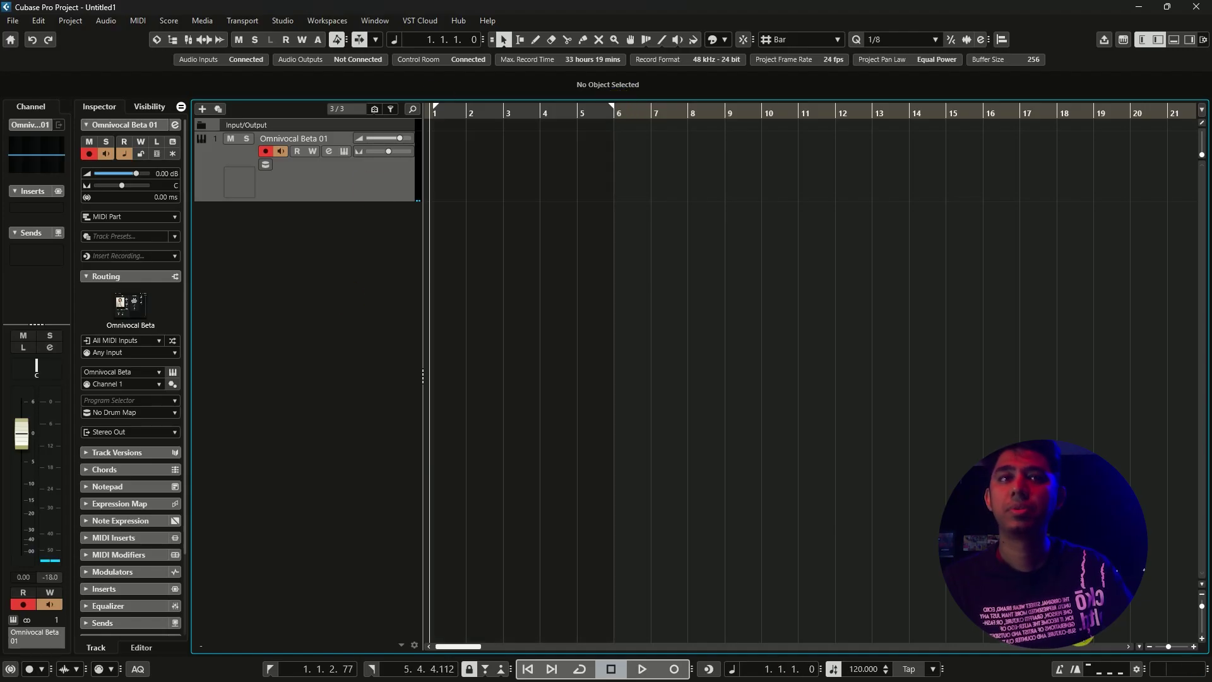
pyautogui.press('KP_Multiply')
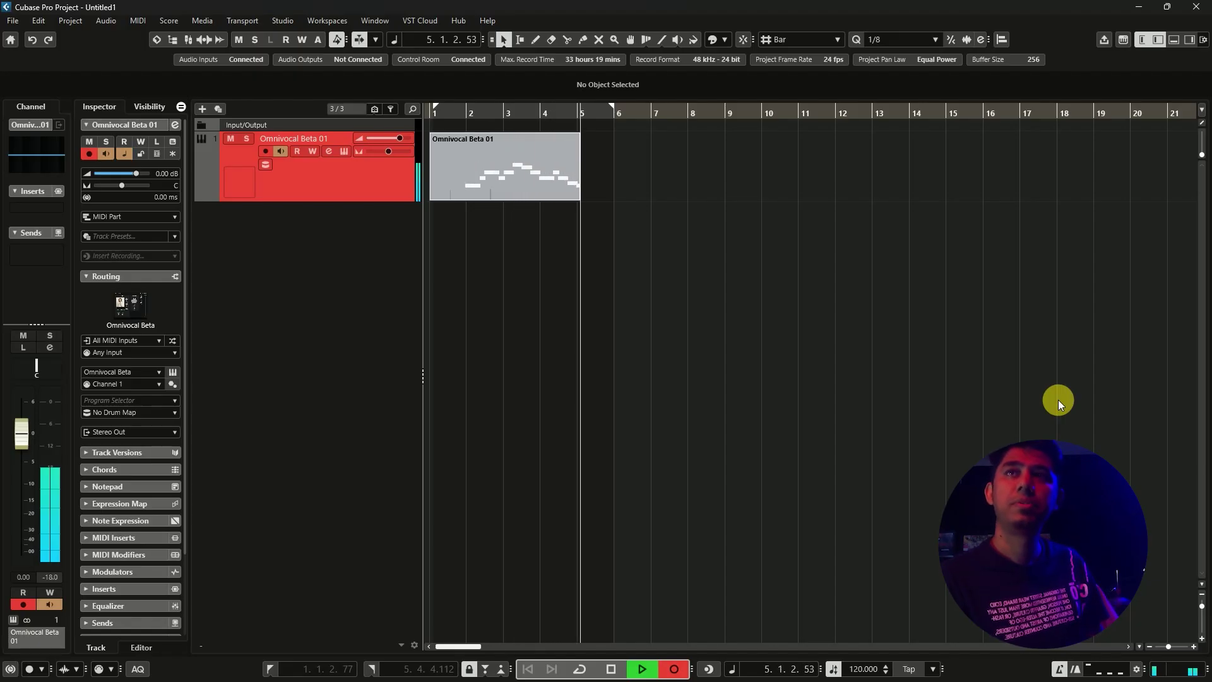
pyautogui.press('space')
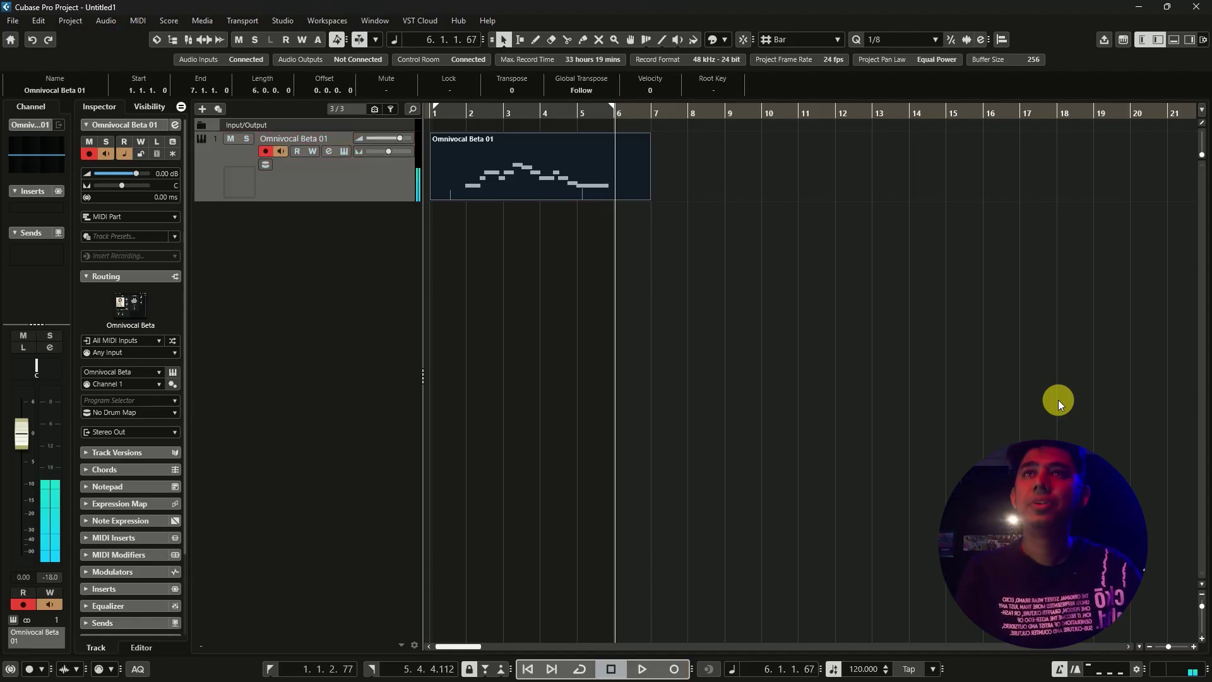
# - Turn off monitoring, rewind to bar 1 and make the vocal track taller
pyautogui.click(280, 149)
pyautogui.click(444, 114)
pyautogui.scroll(2, 435, 124)
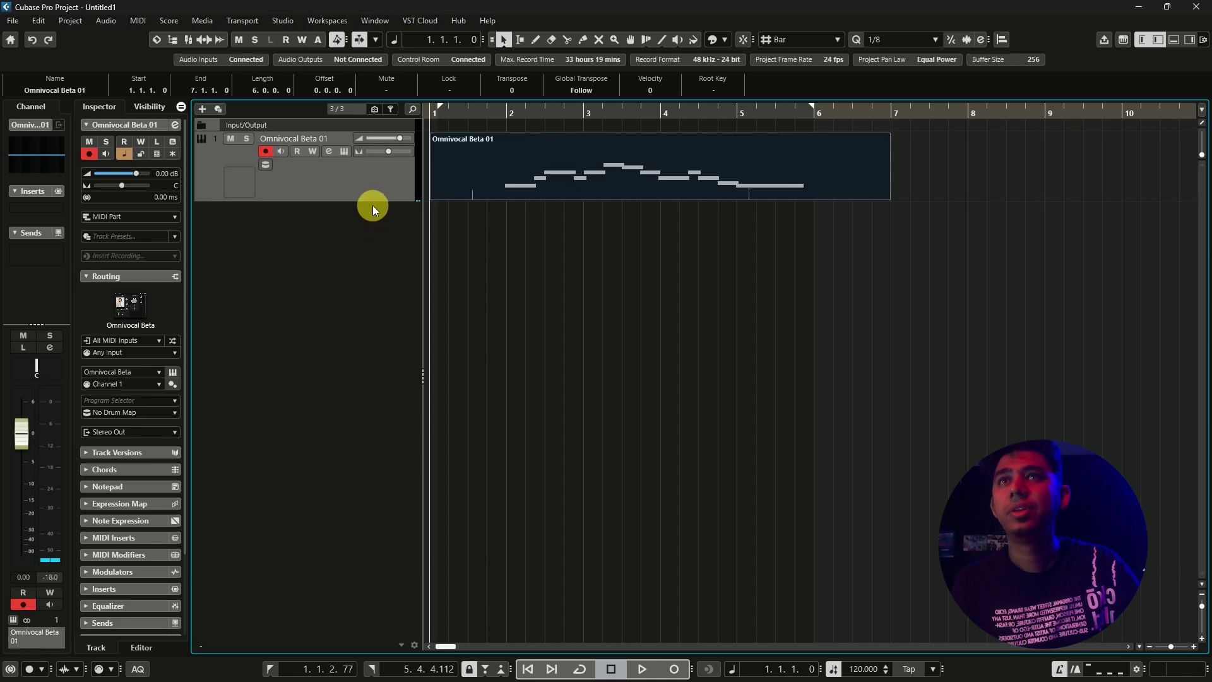
pyautogui.moveTo(373, 201); pyautogui.dragTo(376, 297)
pyautogui.click(654, 377)
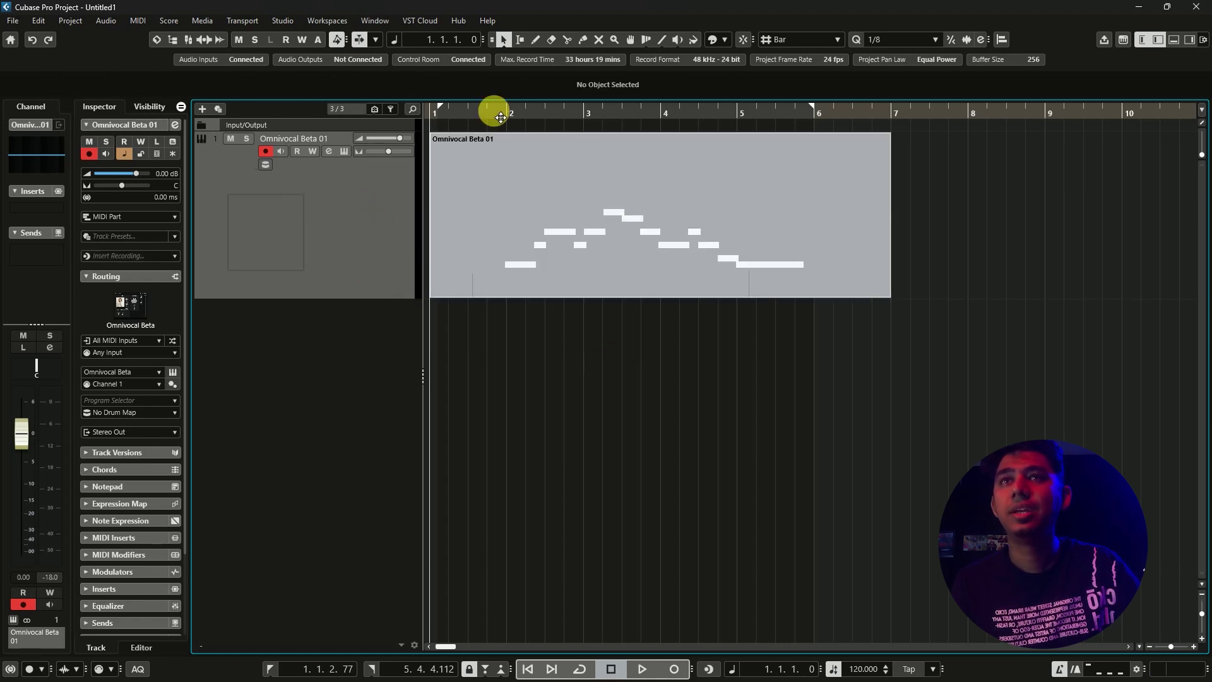
# - Zoom in on the melody, play it back, and open the Omnivocal Beta voice settings
pyautogui.moveTo(500, 116); pyautogui.dragTo(366, 122)
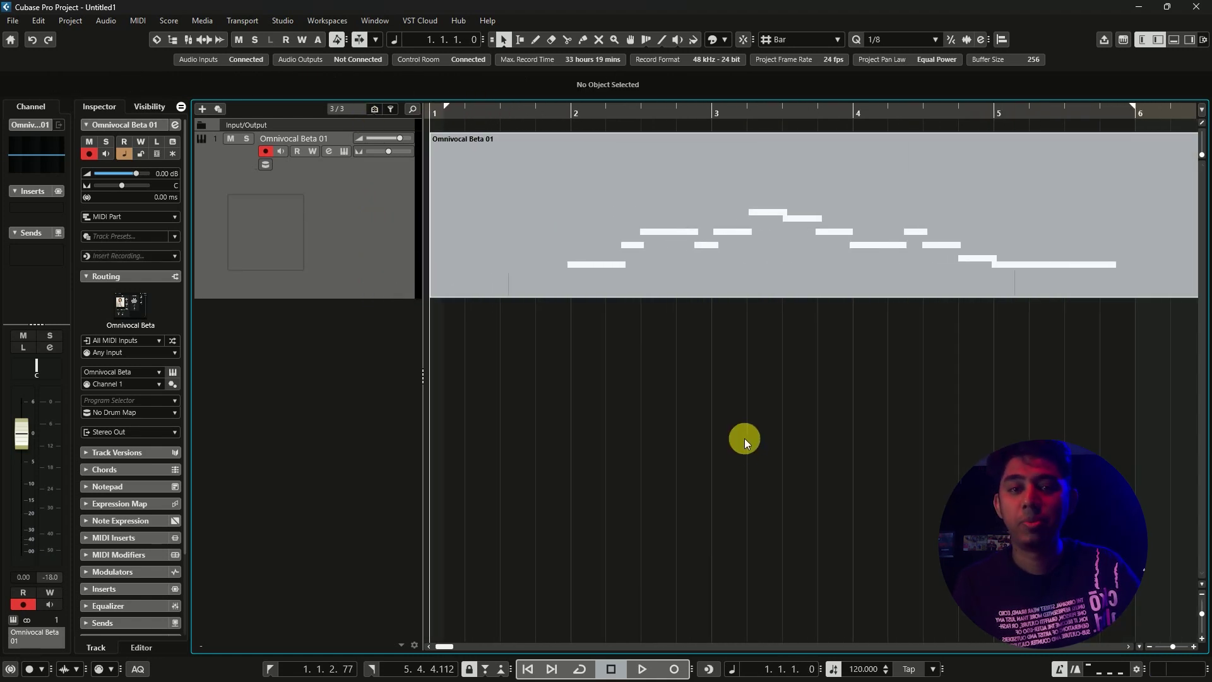
pyautogui.press('space')
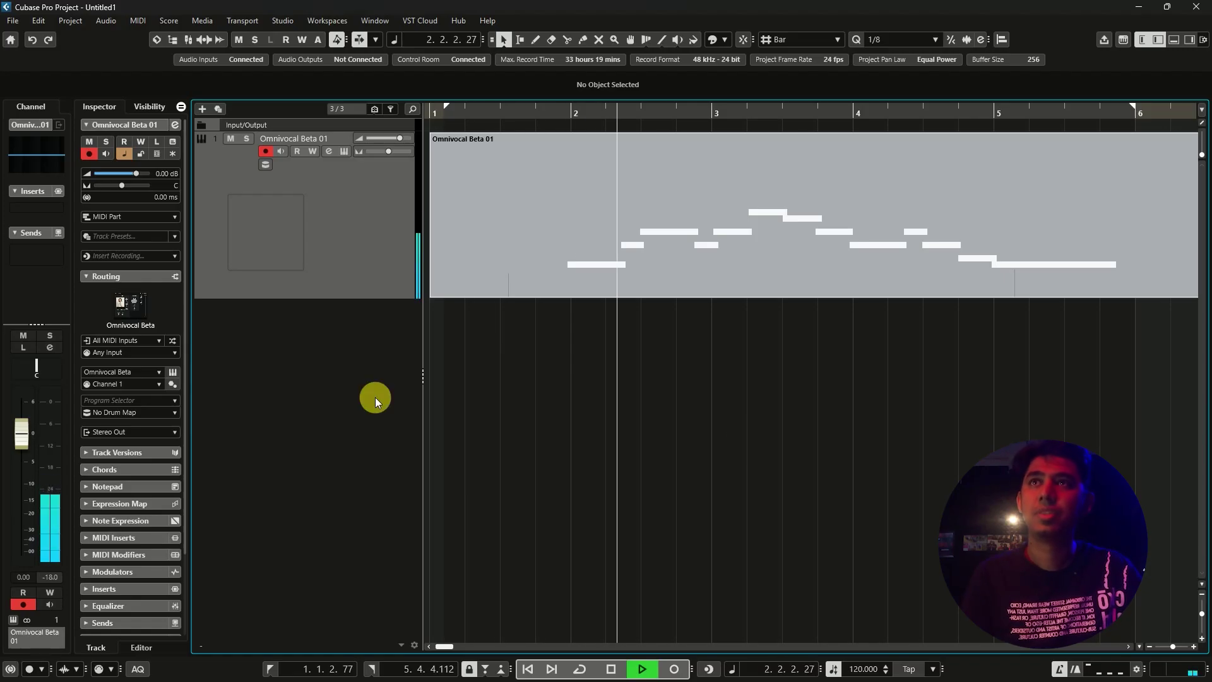
pyautogui.click(345, 148)
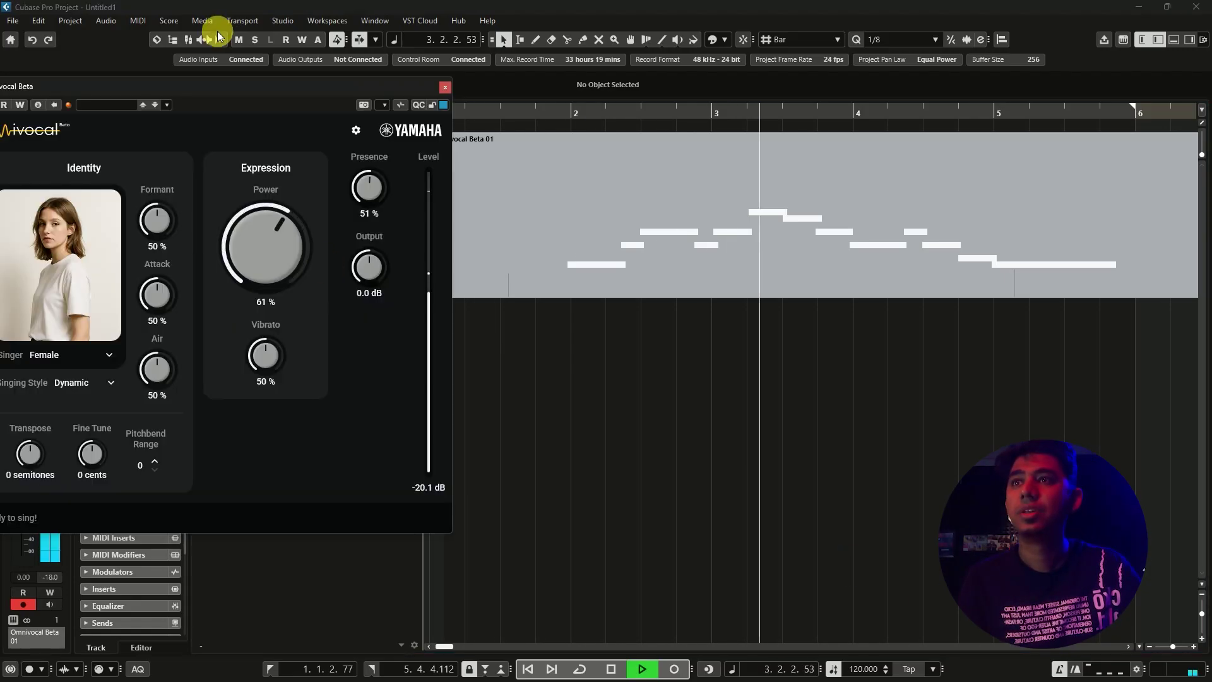
# - Set Omnivocal Transpose to +12 semitones and play the melody with the higher voice
pyautogui.moveTo(215, 86)
pyautogui.mouseDown()
pyautogui.moveTo(560, 86)
pyautogui.moveTo(479, 78)
pyautogui.mouseUp()
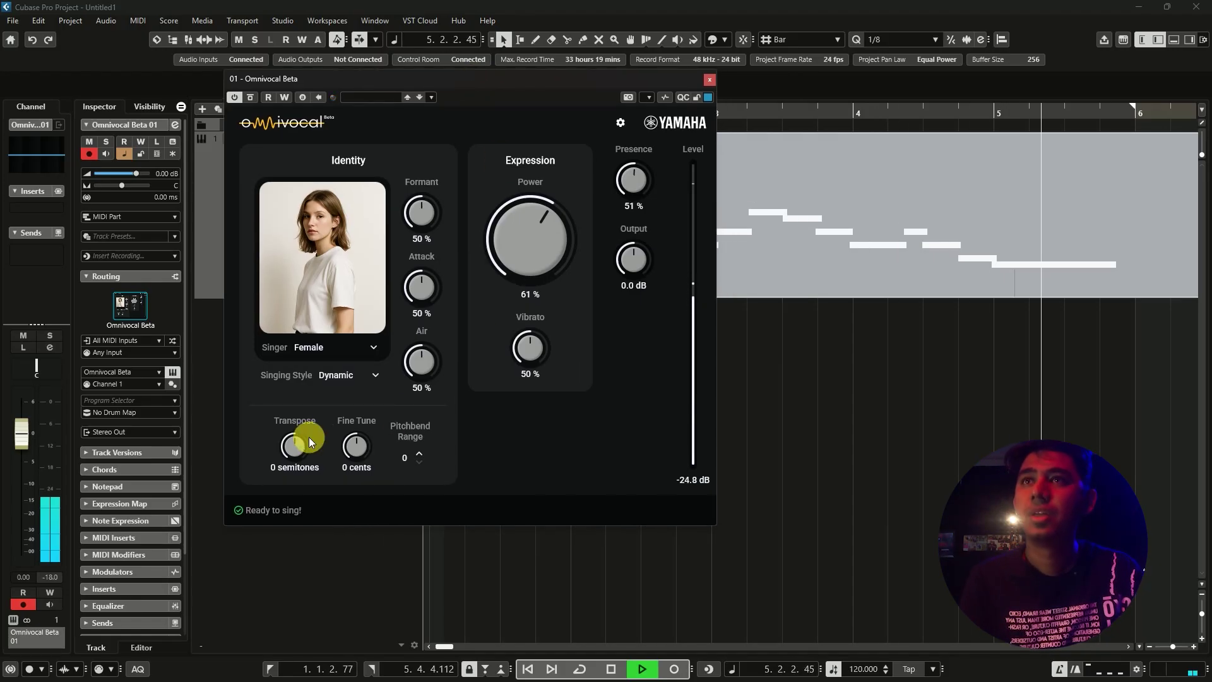
pyautogui.press('space')
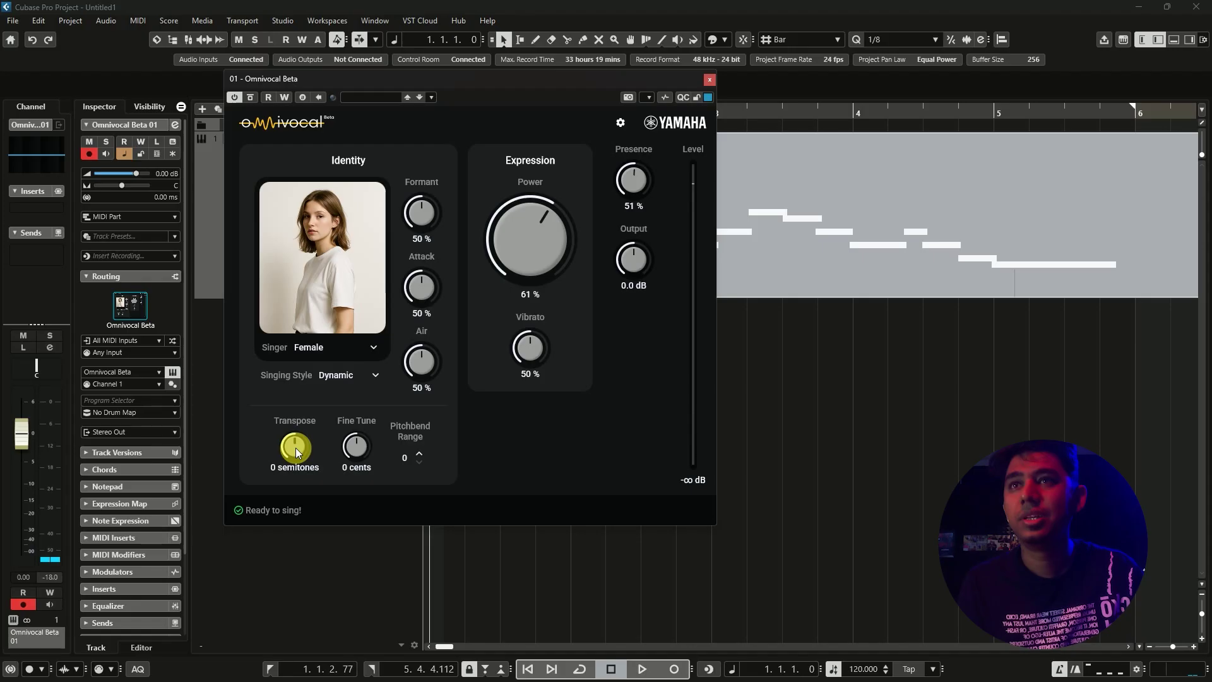
pyautogui.moveTo(296, 450); pyautogui.dragTo(706, 340)
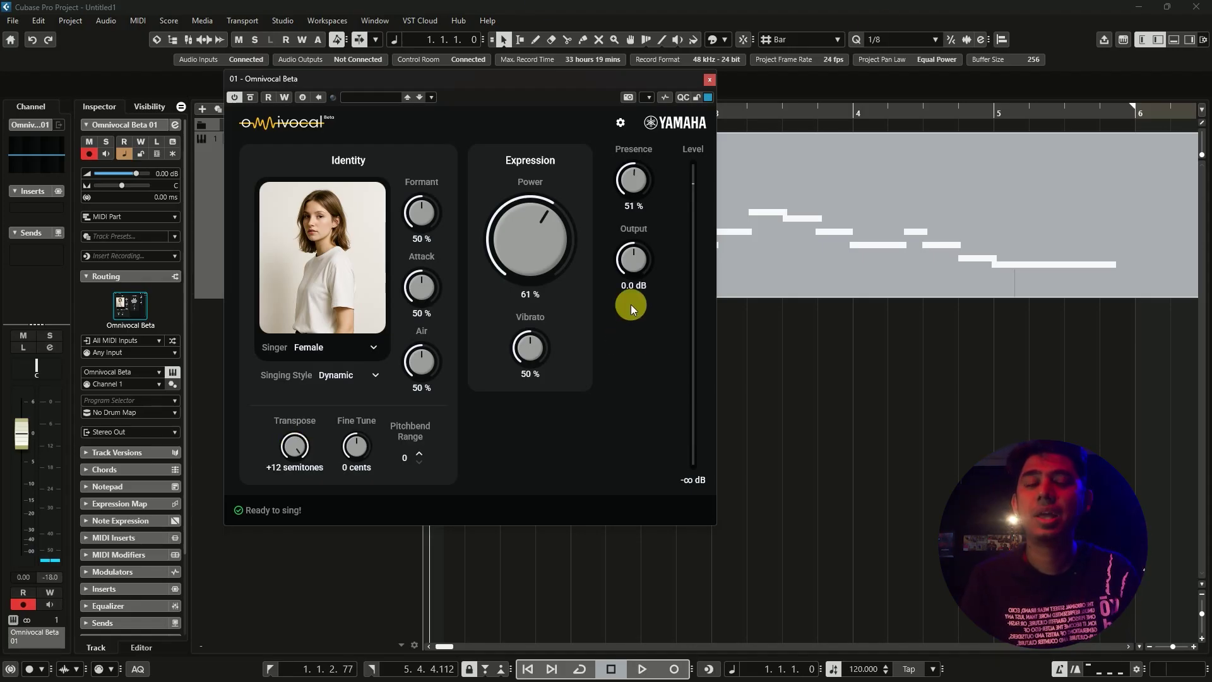
pyautogui.press('space')
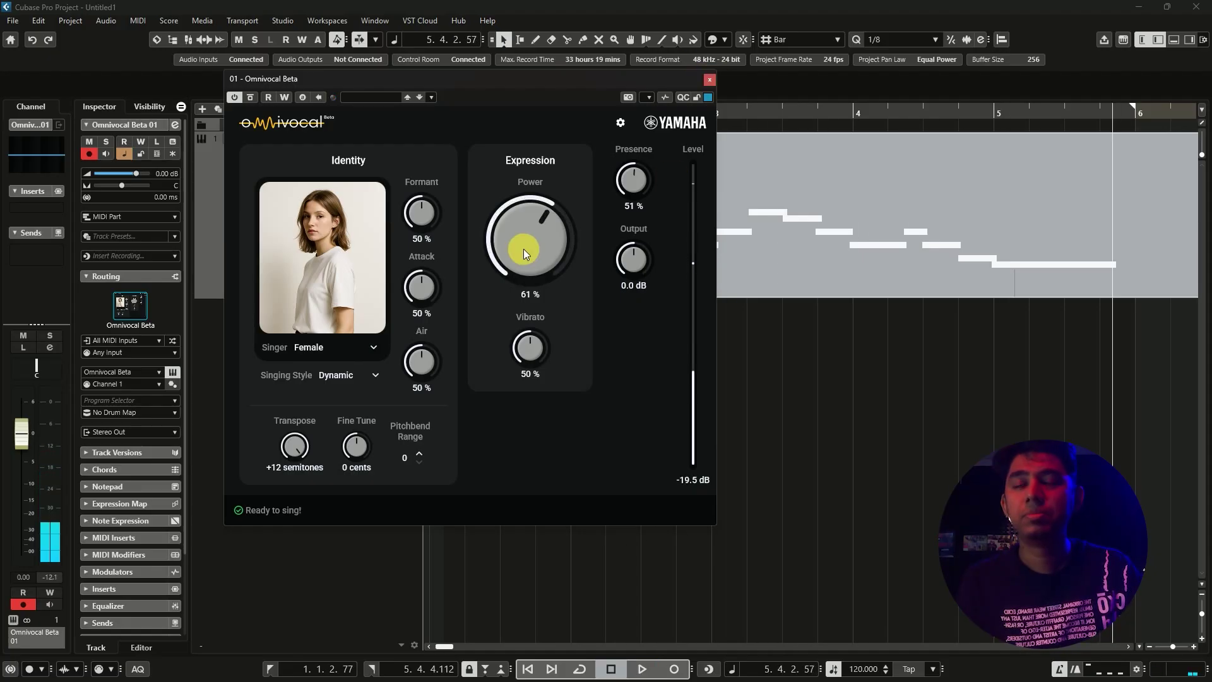
# - Raise the voice's Power to 87% and replay the melody from bar 1
pyautogui.moveTo(524, 249); pyautogui.dragTo(524, 216)
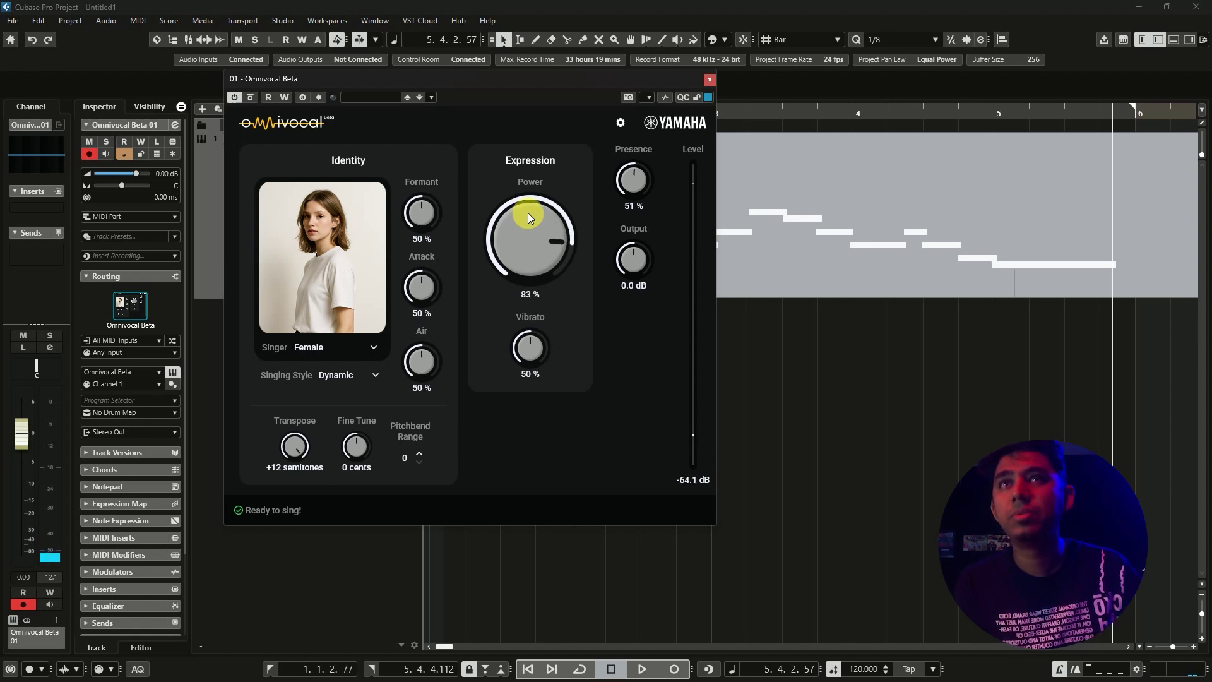
pyautogui.moveTo(529, 214)
pyautogui.mouseDown()
pyautogui.moveTo(529, 195)
pyautogui.moveTo(525, 206)
pyautogui.mouseUp()
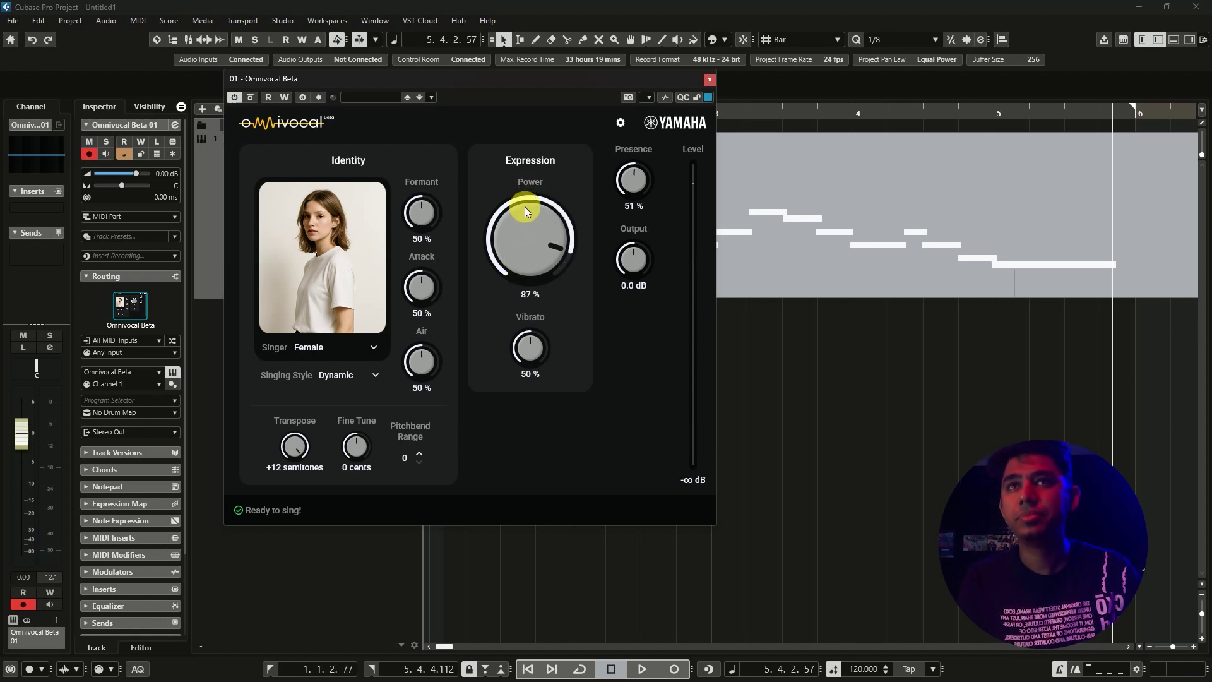
pyautogui.press('Home')
pyautogui.press('space')
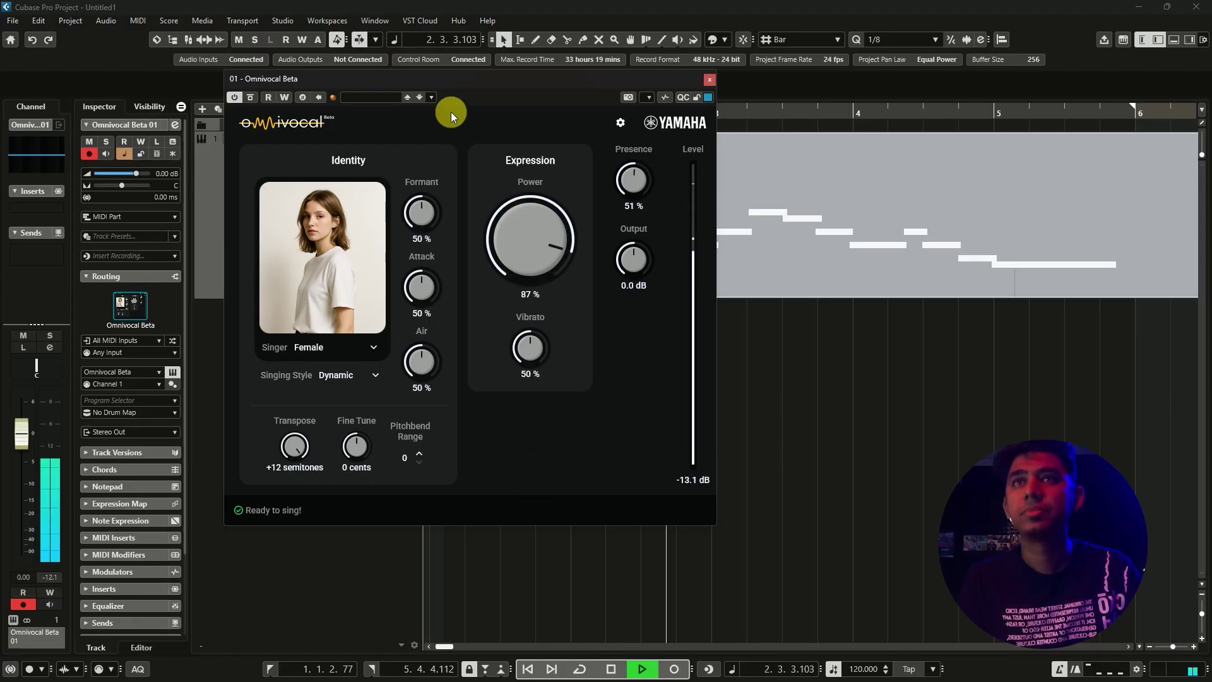
pyautogui.moveTo(442, 72); pyautogui.dragTo(471, 118)
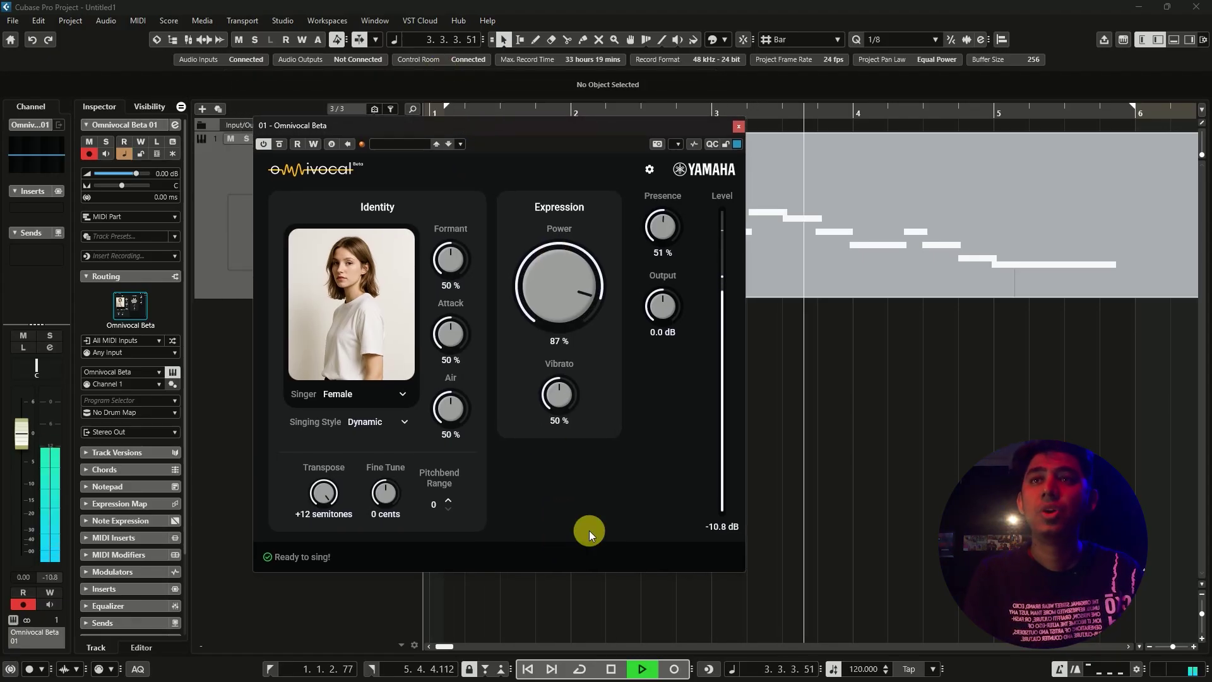
# - Raise Air to 79%, audition the melody, and close the voice settings
pyautogui.press('space')
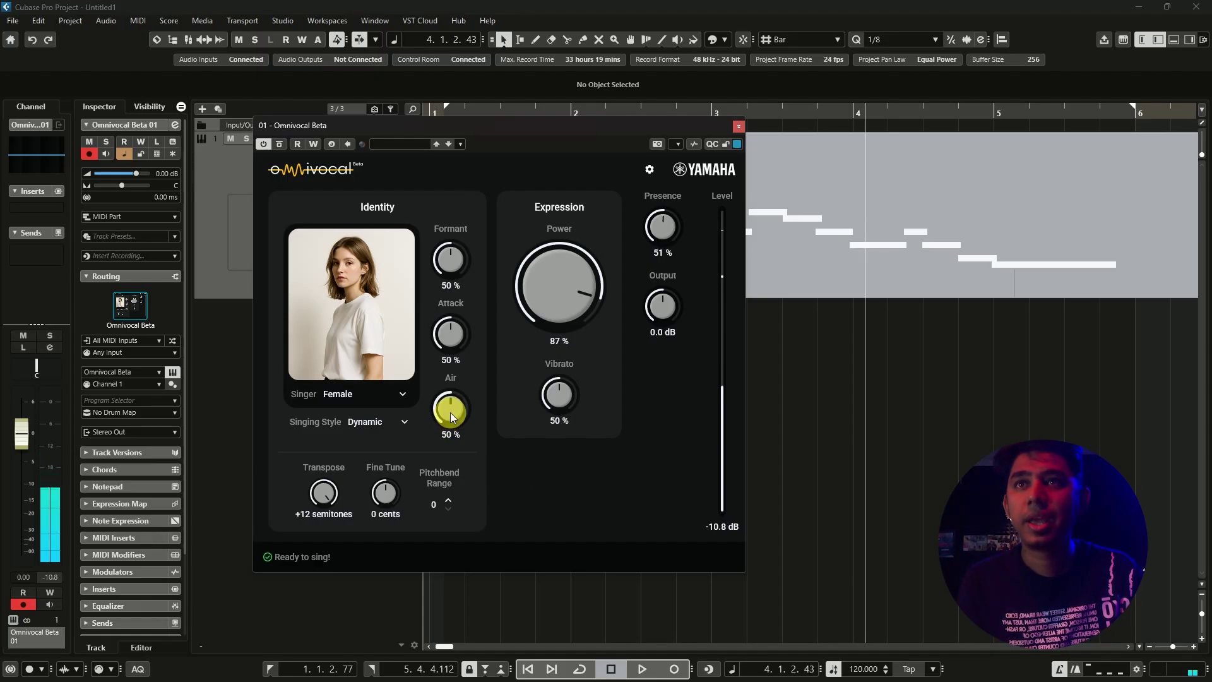
pyautogui.moveTo(450, 412); pyautogui.dragTo(454, 346)
pyautogui.press('space')
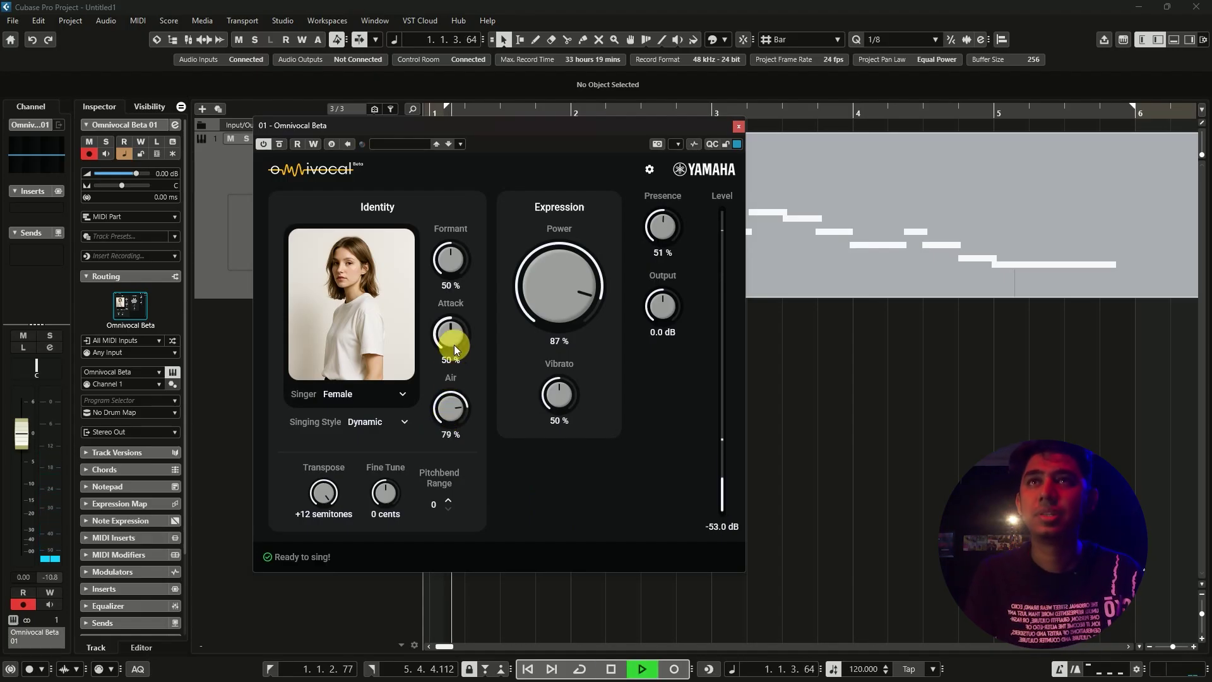
pyautogui.moveTo(495, 128); pyautogui.dragTo(351, 63)
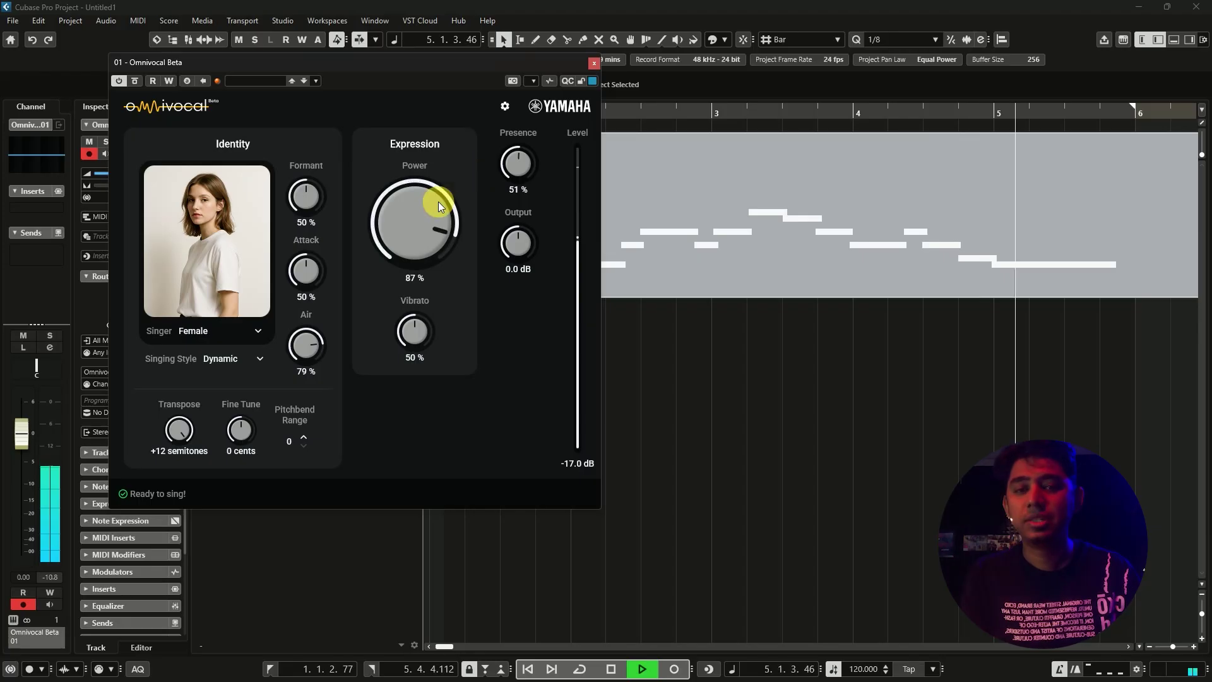
pyautogui.press('space')
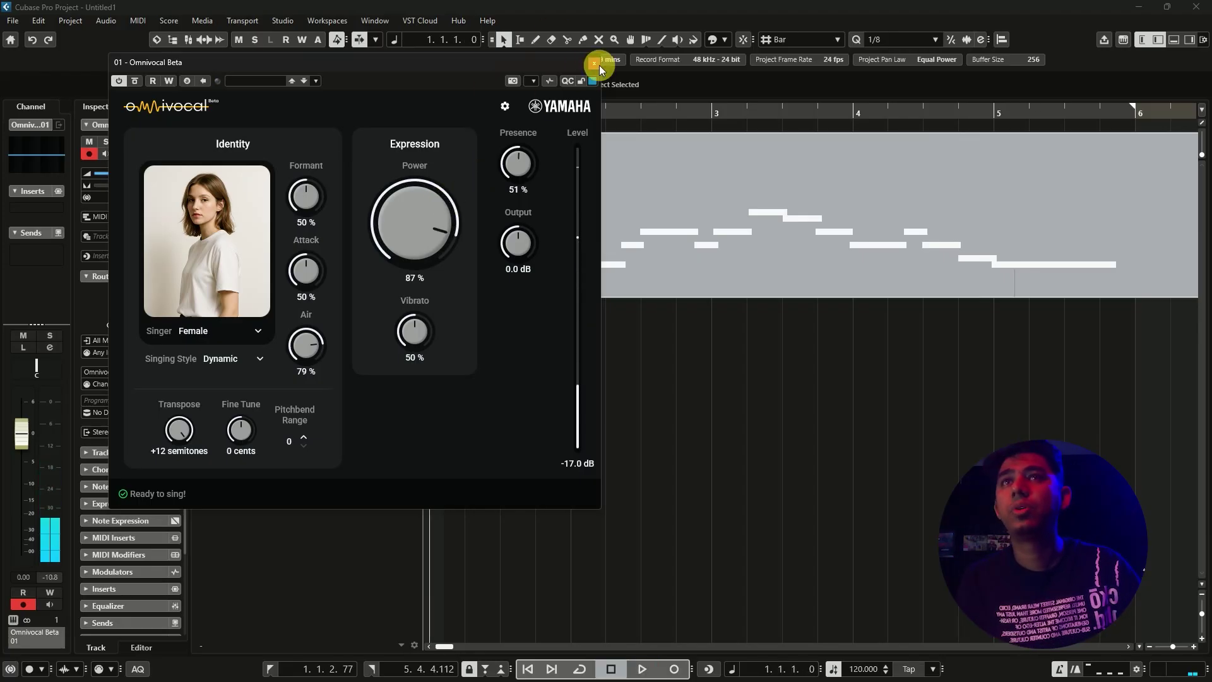
pyautogui.click(593, 64)
# - Open the melody part in the Key Editor and select its opening E2 note
pyautogui.click(757, 240)
pyautogui.doubleClick(757, 240)
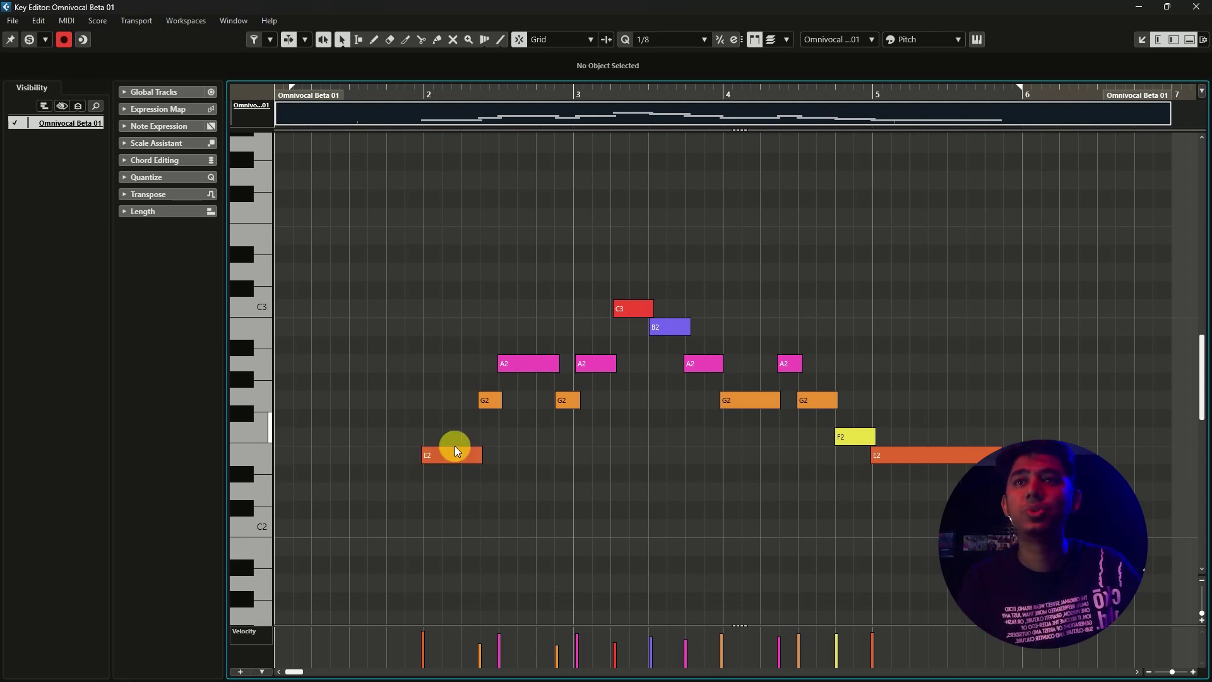
pyautogui.click(459, 519)
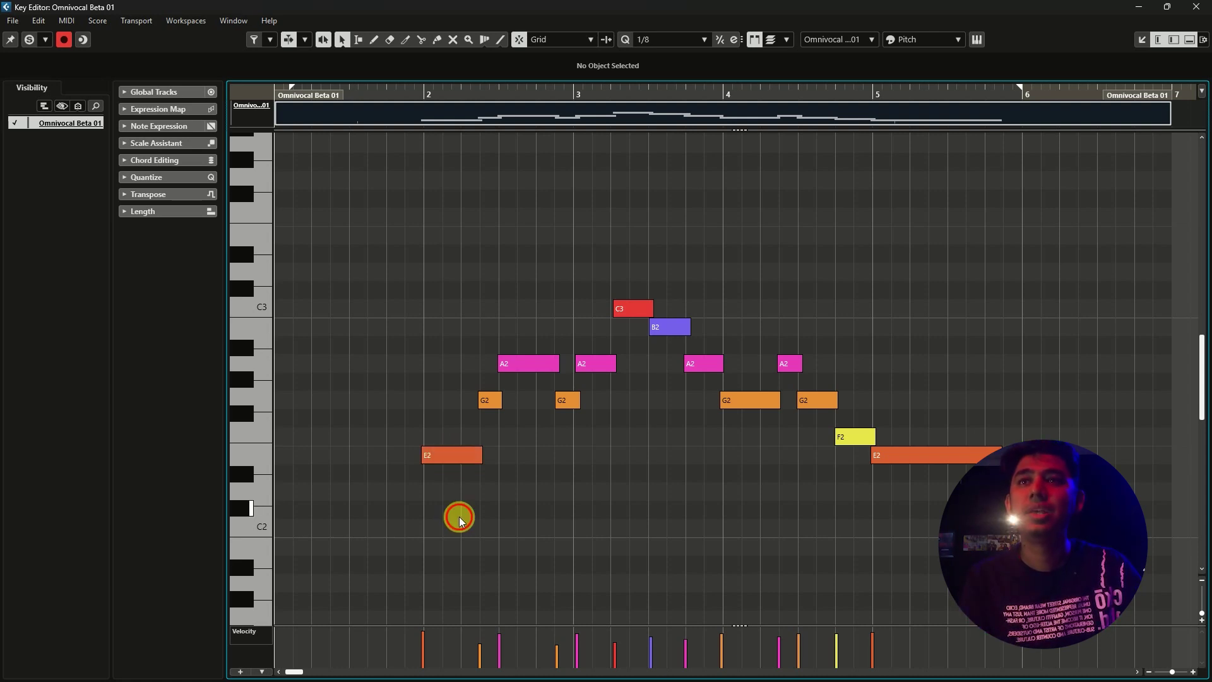
pyautogui.click(454, 454)
pyautogui.click(460, 490)
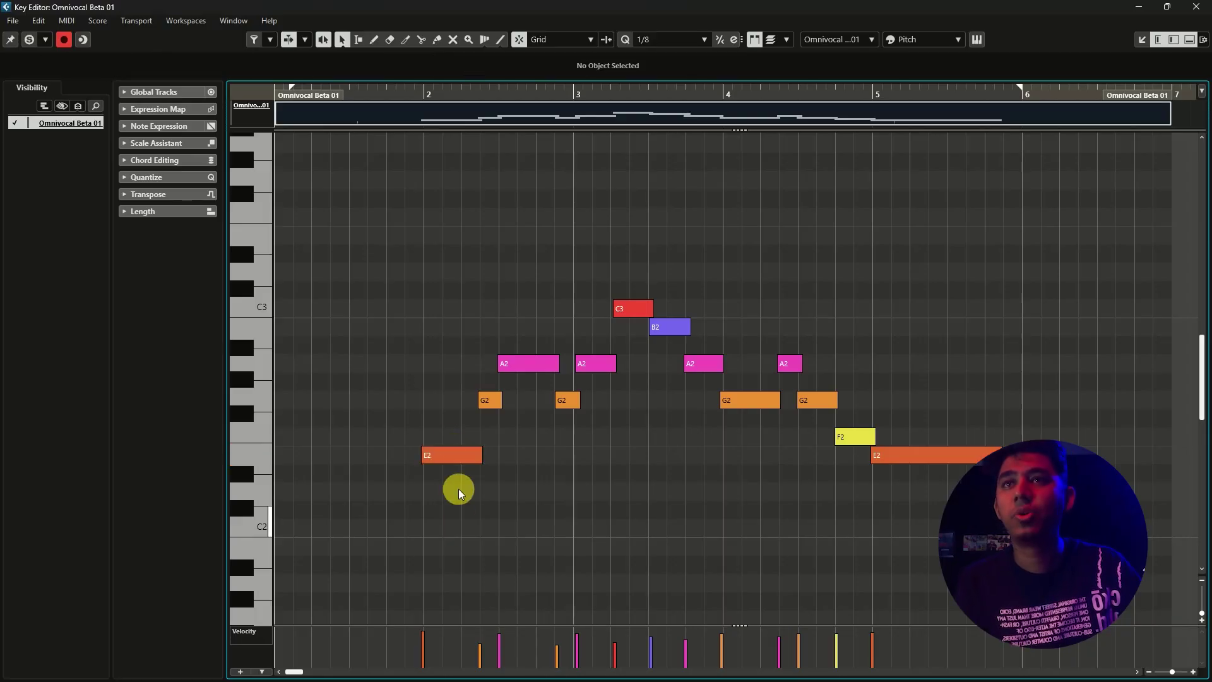
pyautogui.click(451, 454)
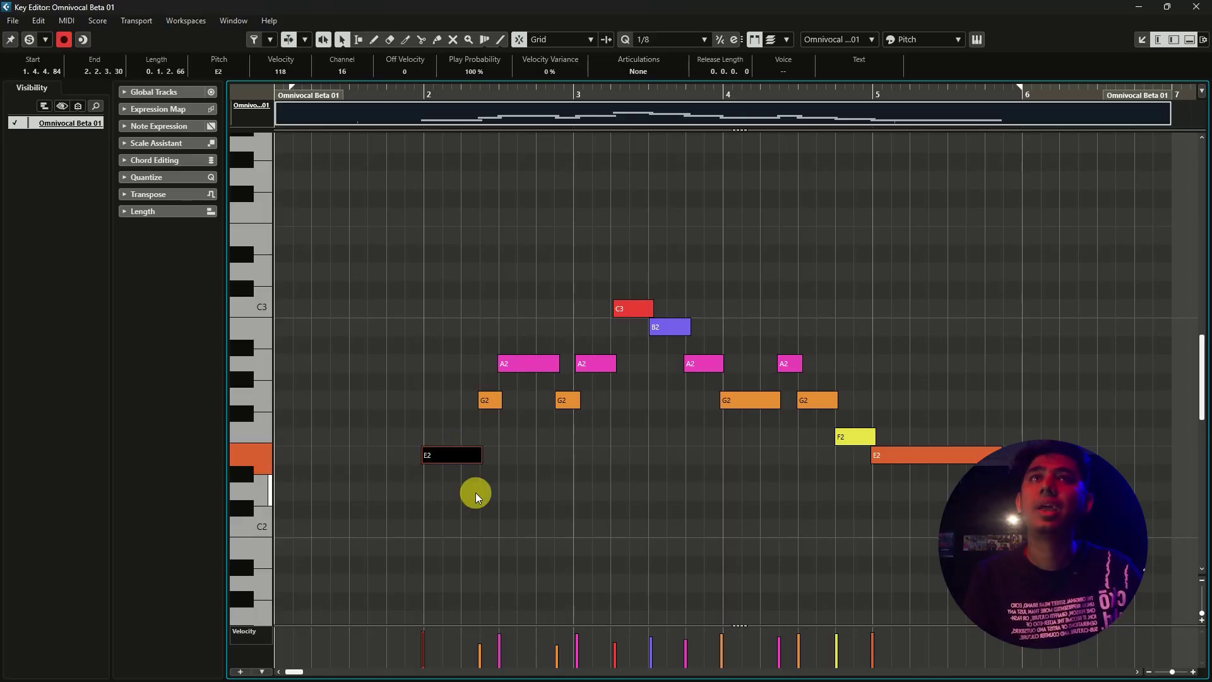
# - Enter the first lyrics, beginning 'Oh my', on the opening E2 and G2 notes
pyautogui.click(851, 73)
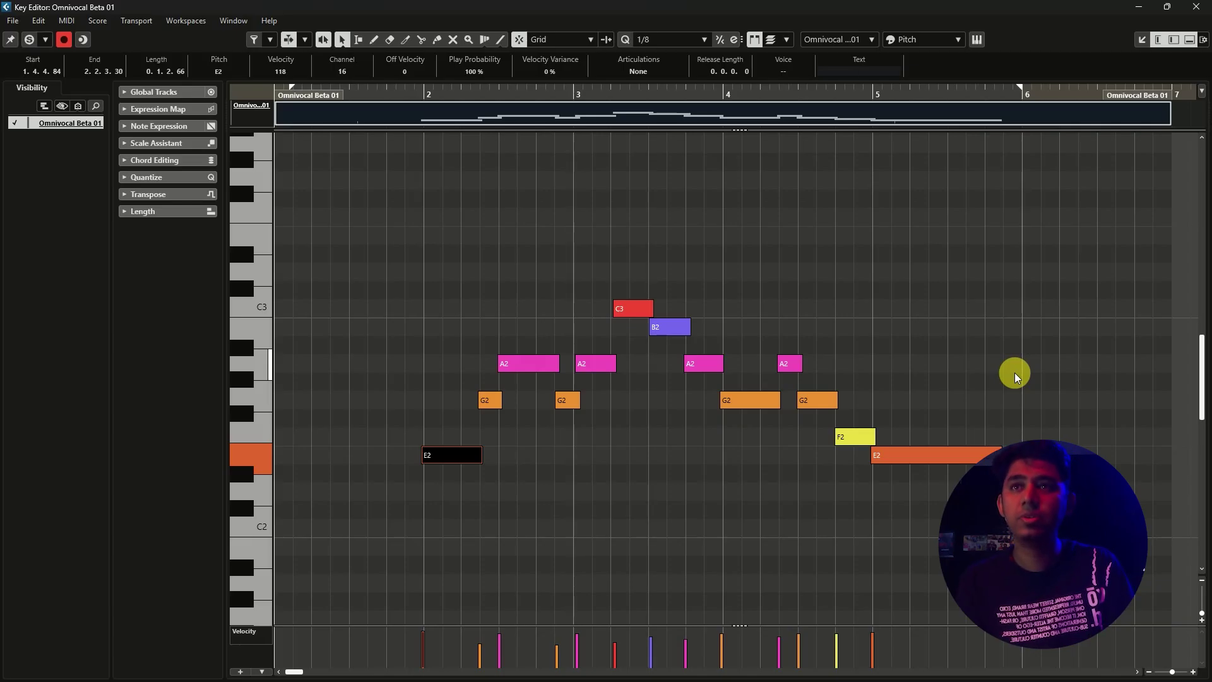
pyautogui.write('ON')
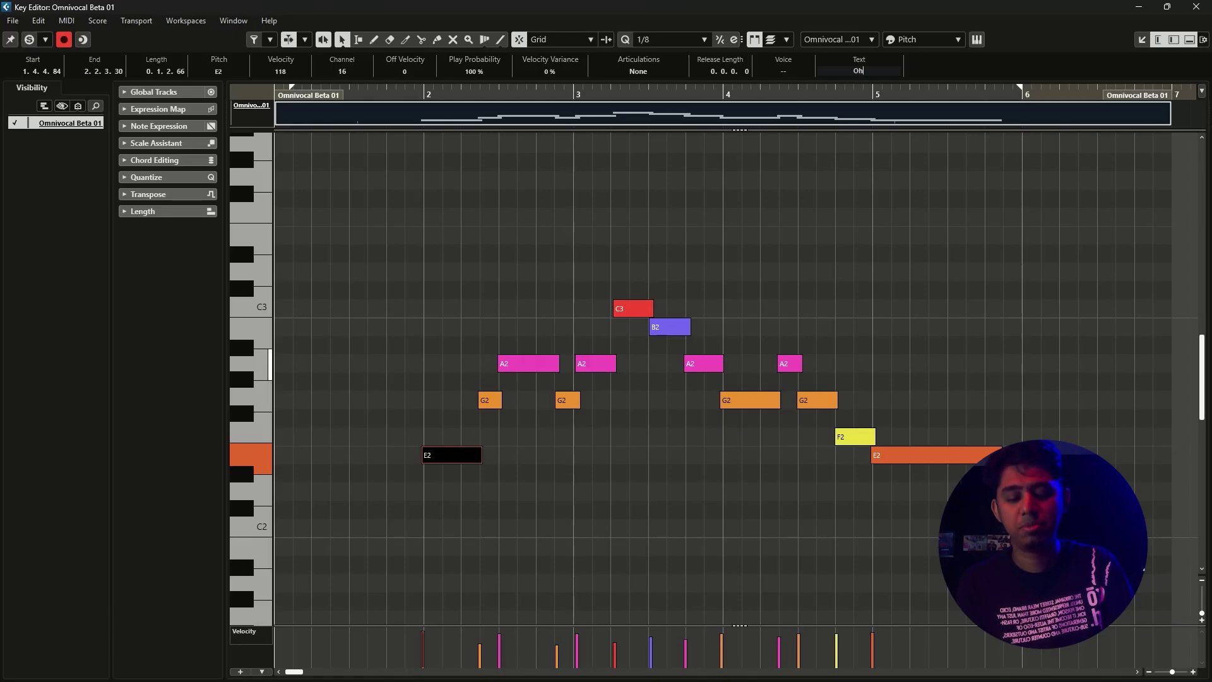
pyautogui.write('h m')
pyautogui.press('Return')
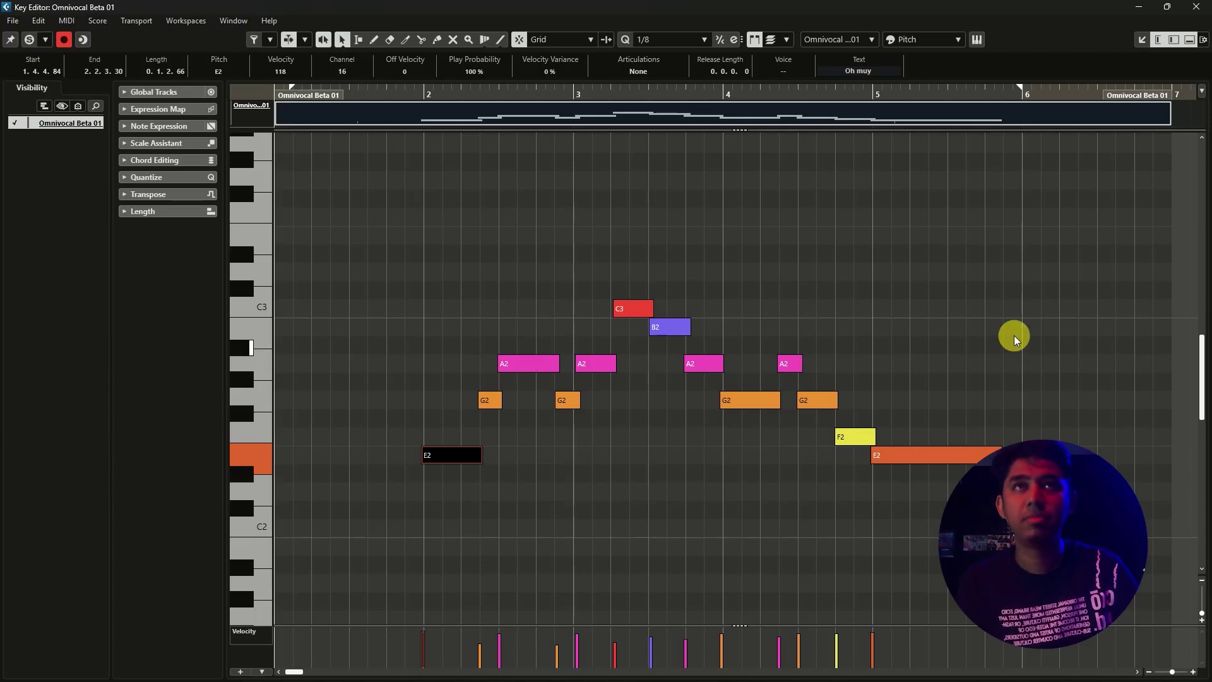
pyautogui.write('Oh my')
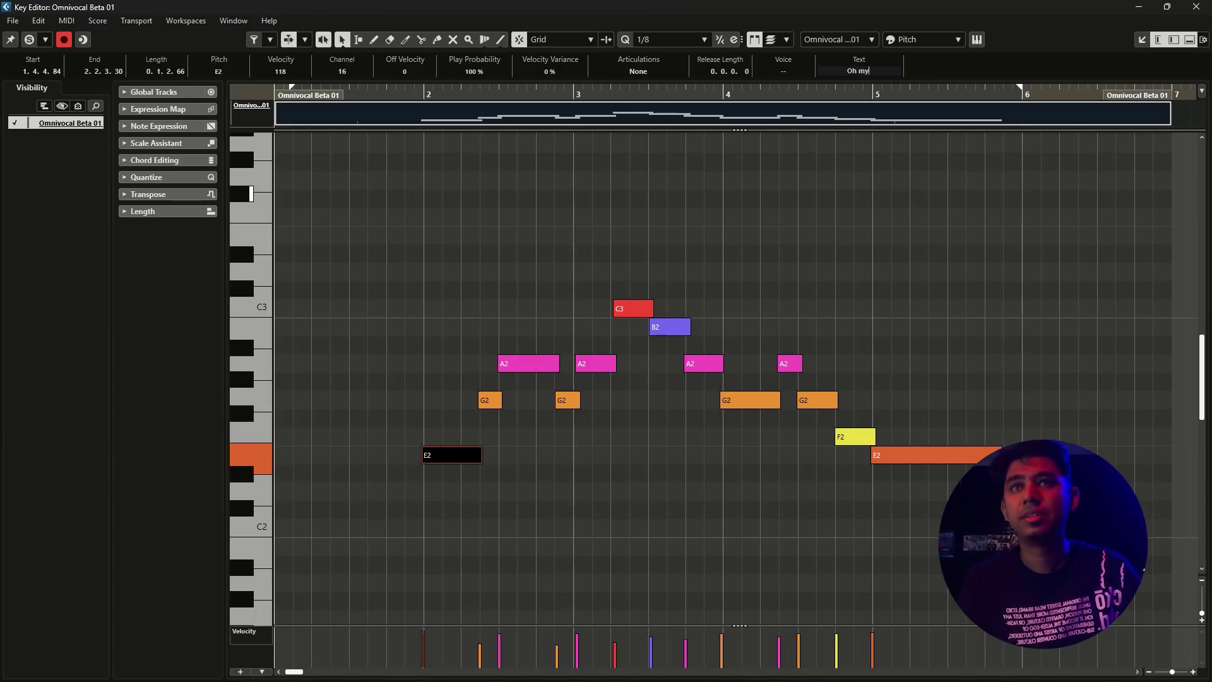
pyautogui.click(572, 304)
pyautogui.click(490, 399)
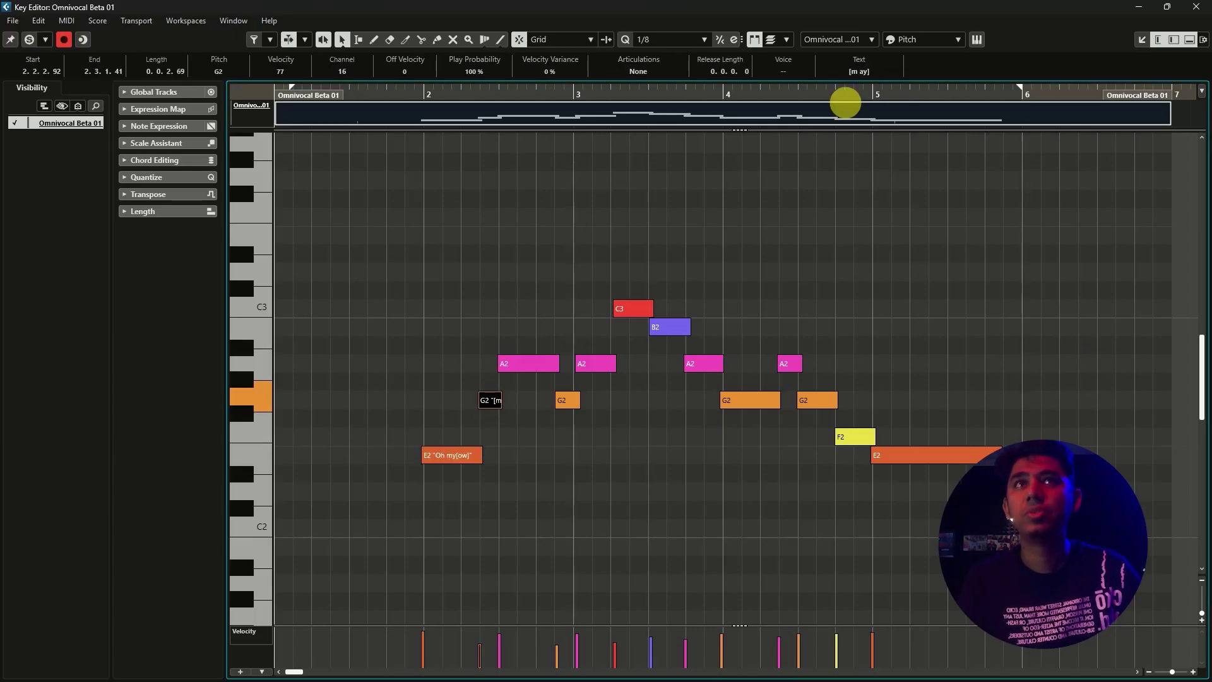
pyautogui.click(860, 70)
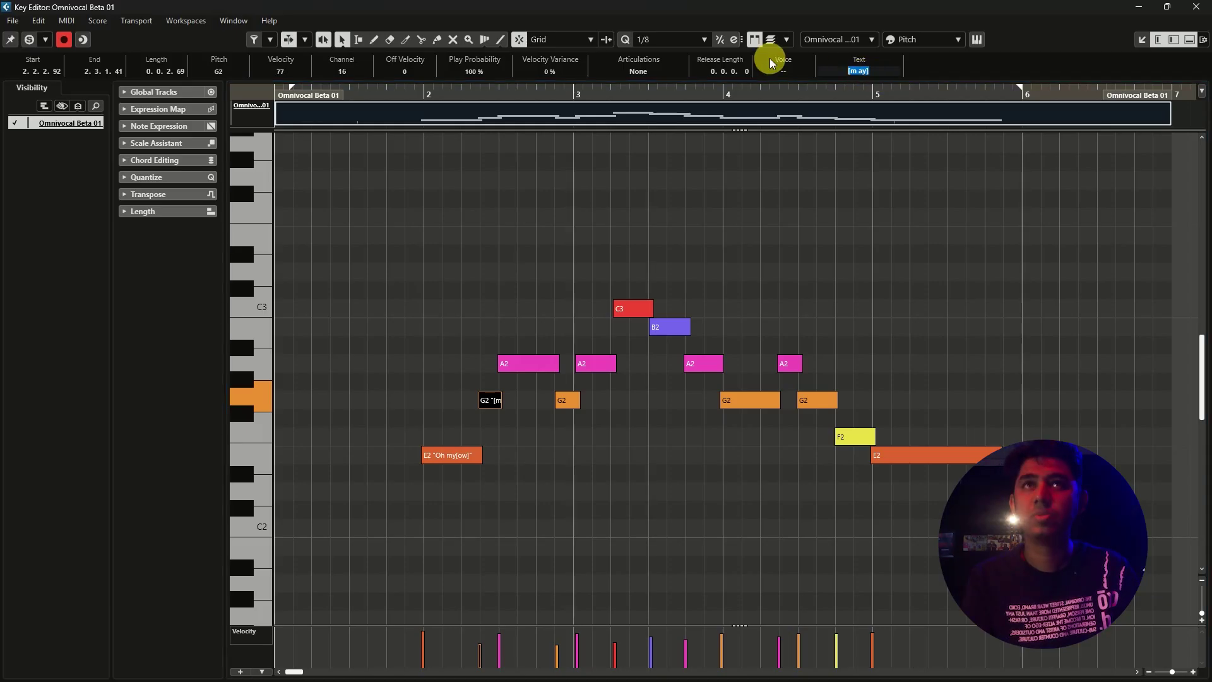
pyautogui.write('Swe')
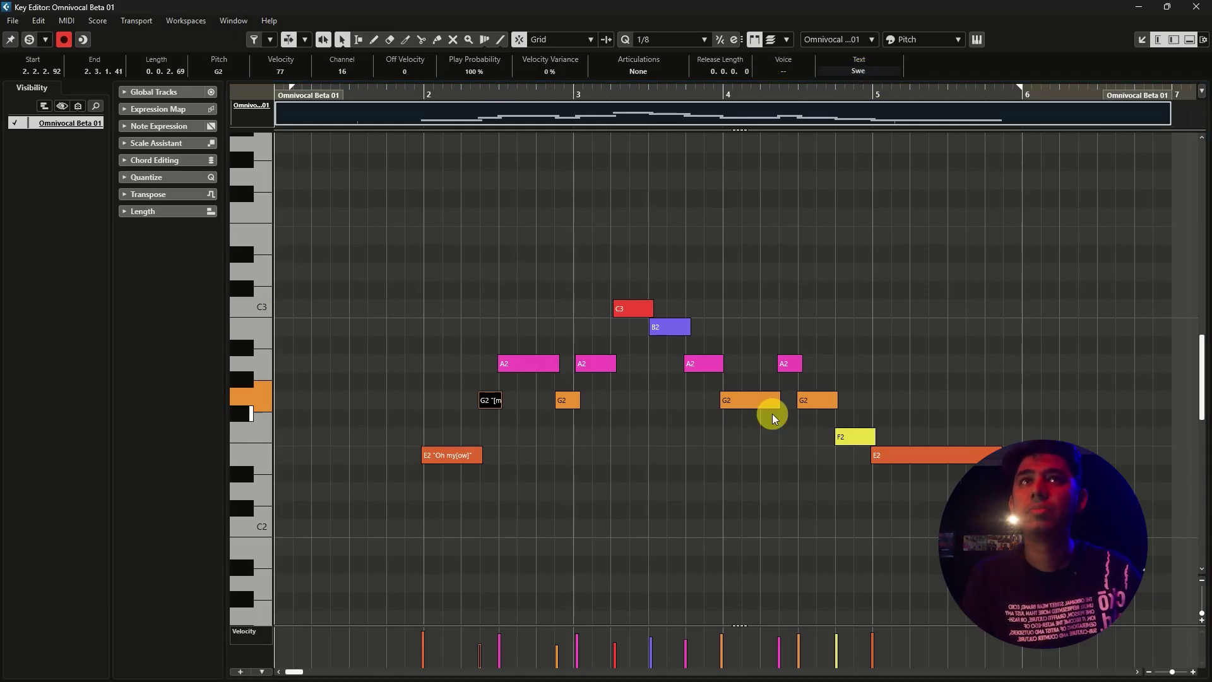
pyautogui.click(522, 363)
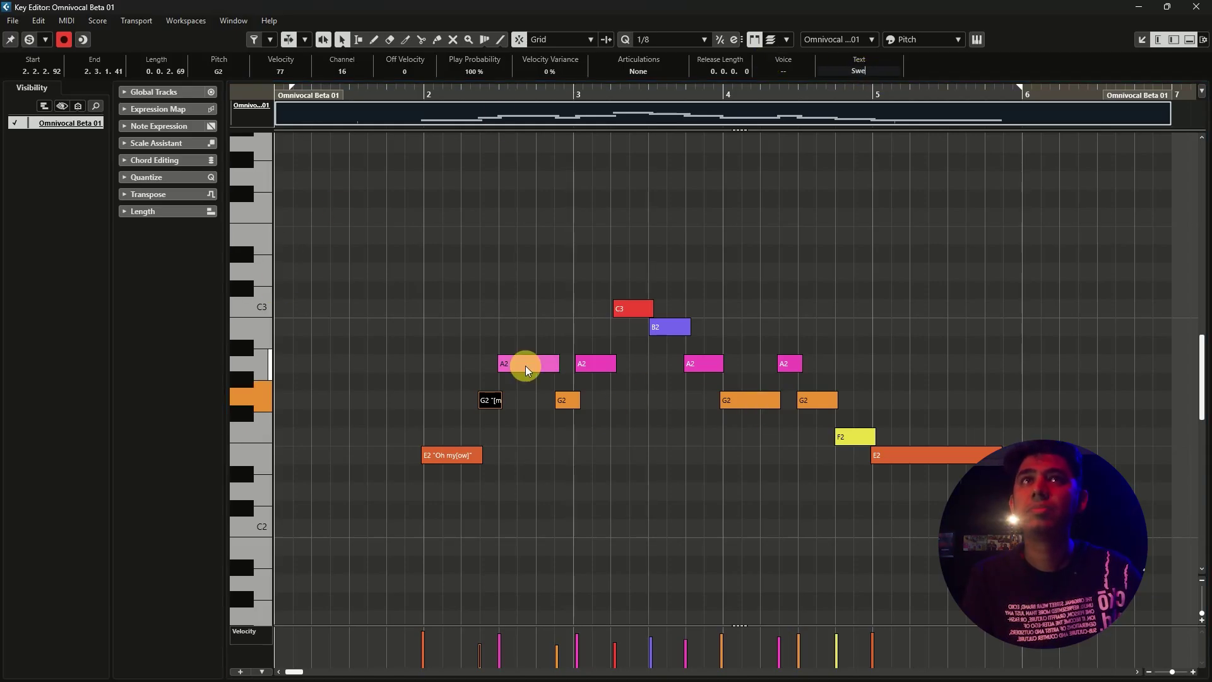
# - Add the A2 note's lyric, play from bar 2, and close the Key Editor
pyautogui.click(853, 71)
pyautogui.write('t hea')
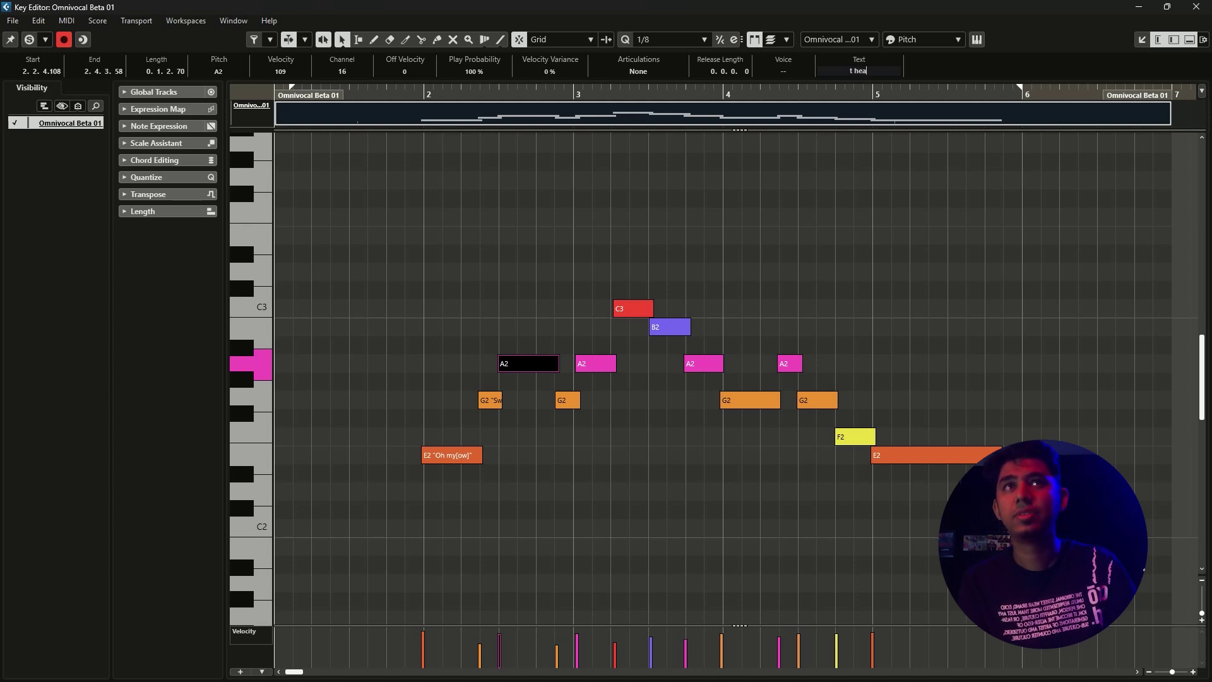
pyautogui.write('rt')
pyautogui.click(720, 229)
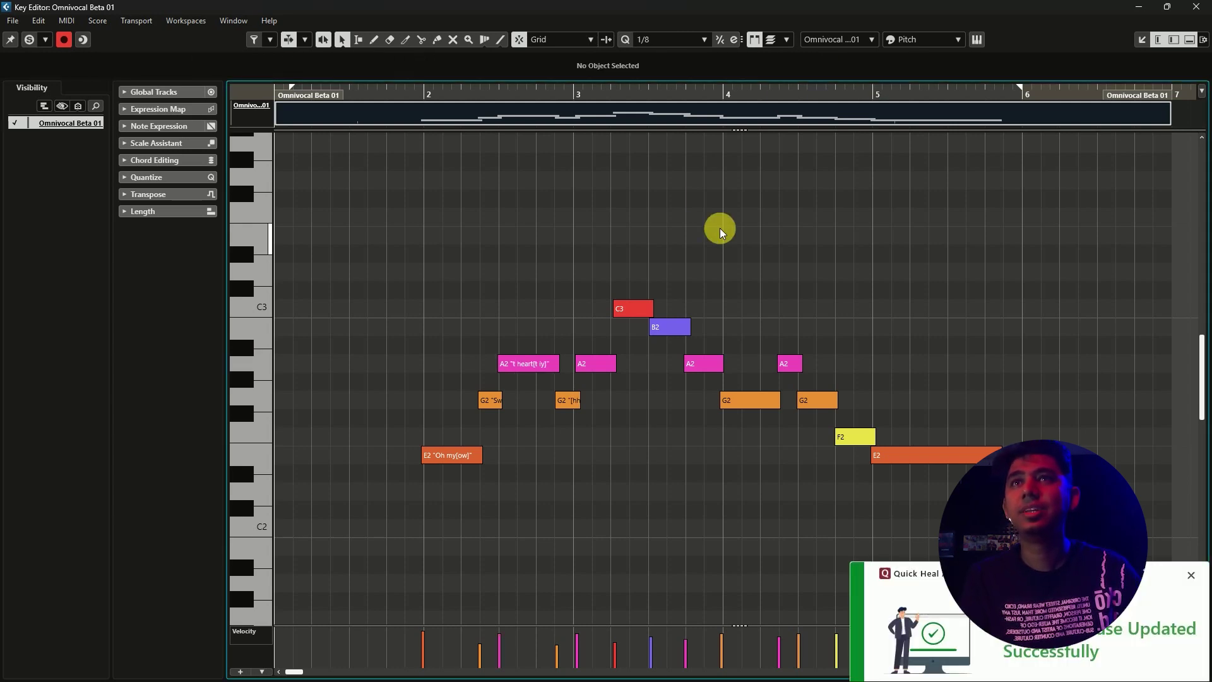
pyautogui.click(424, 91)
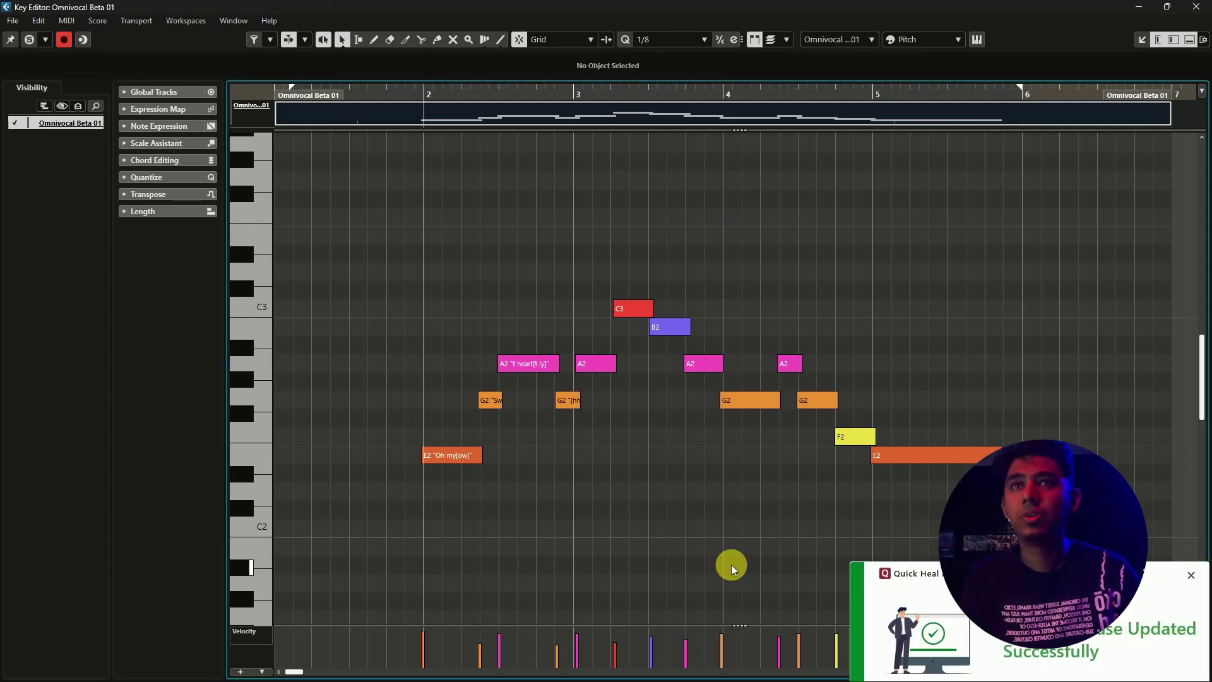
pyautogui.press('space')
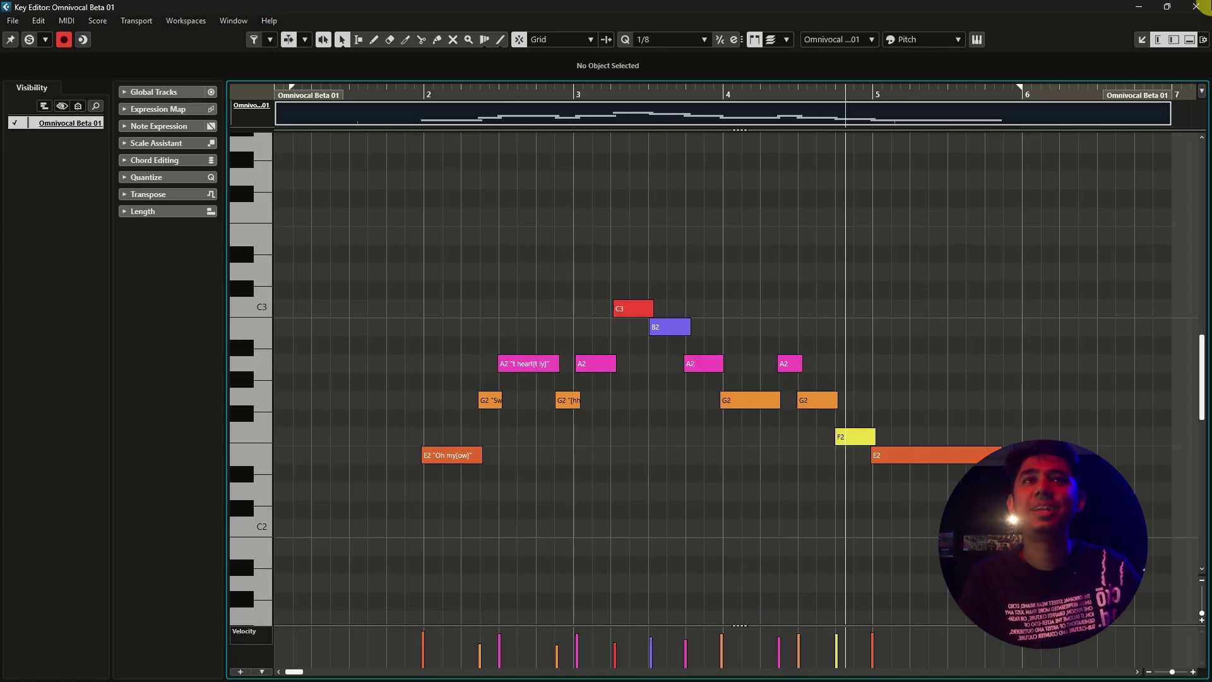
pyautogui.press('Escape')
# - Stop playback, return to the start, adjust the zoom and shrink the Omnivocal track
pyautogui.click(782, 432)
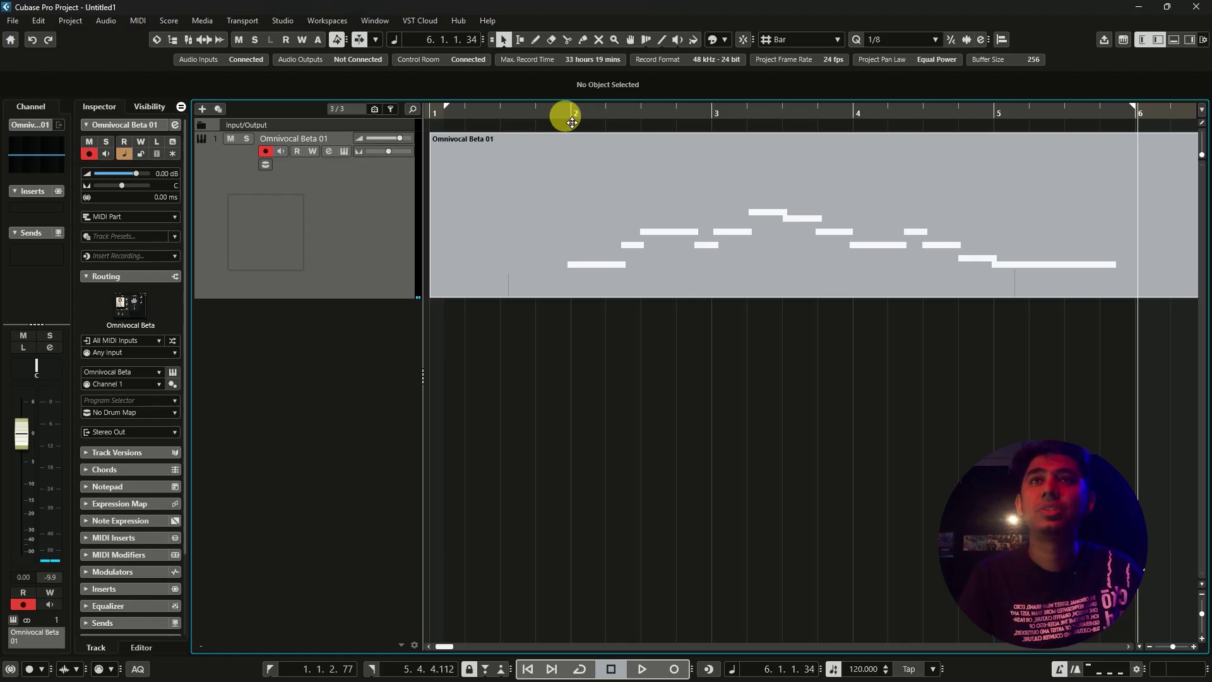
pyautogui.press('Home')
pyautogui.press('g')
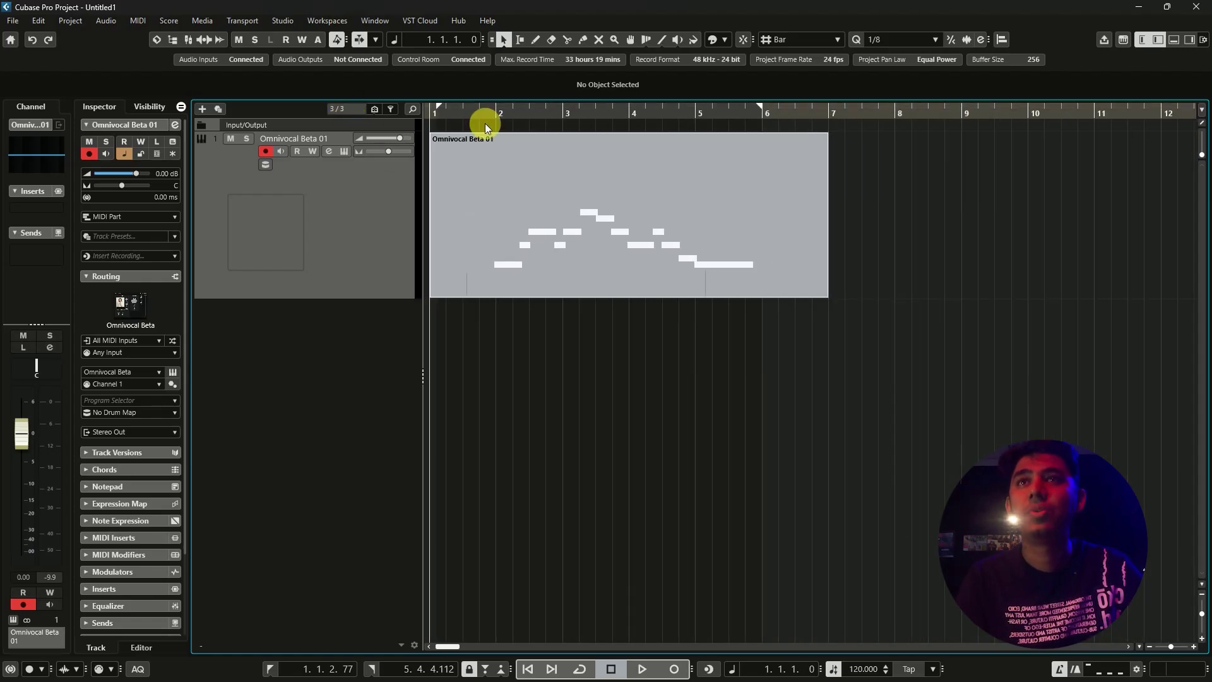
pyautogui.moveTo(486, 123); pyautogui.dragTo(504, 127)
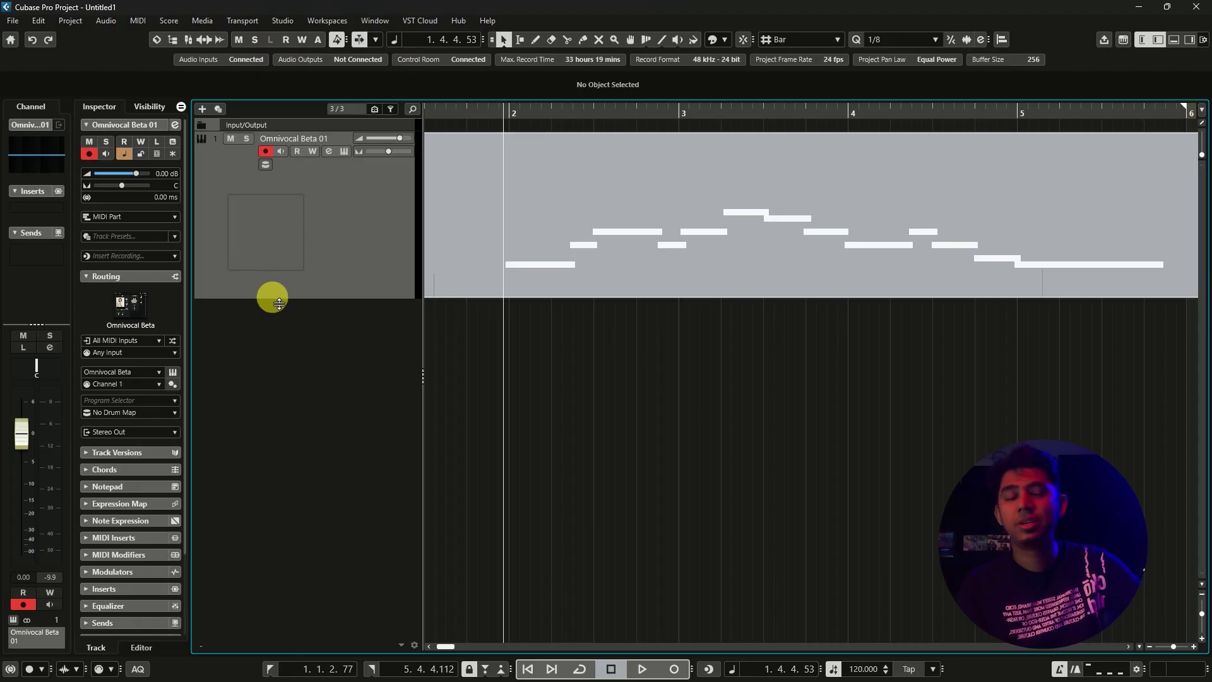
pyautogui.moveTo(271, 298); pyautogui.dragTo(281, 239)
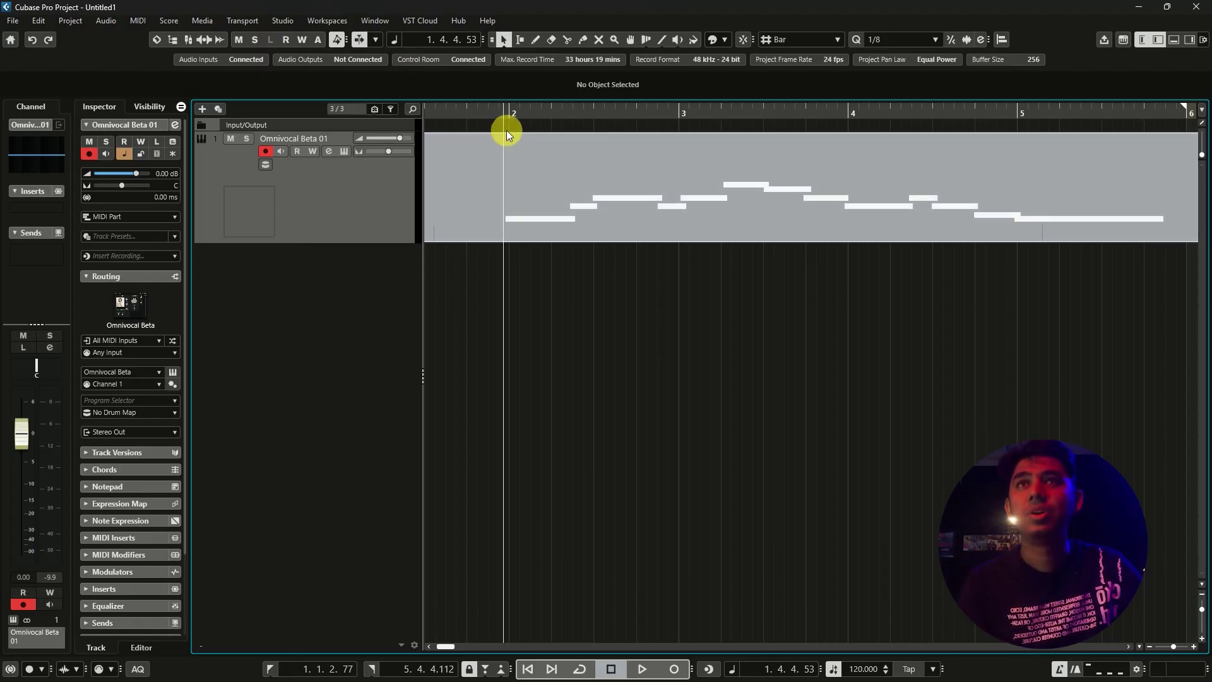
# - Zoom out to bars 1–11 and trim the melody part to end at bar 6
pyautogui.moveTo(506, 114); pyautogui.dragTo(504, 104)
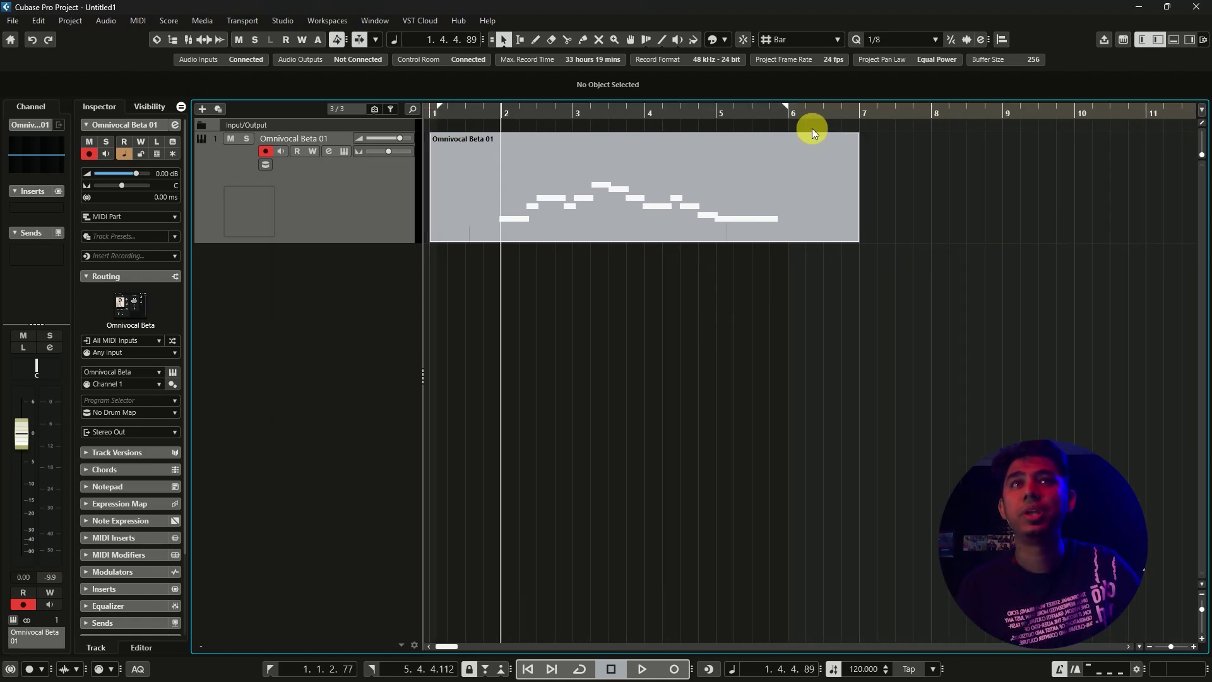
pyautogui.moveTo(856, 238); pyautogui.dragTo(788, 237)
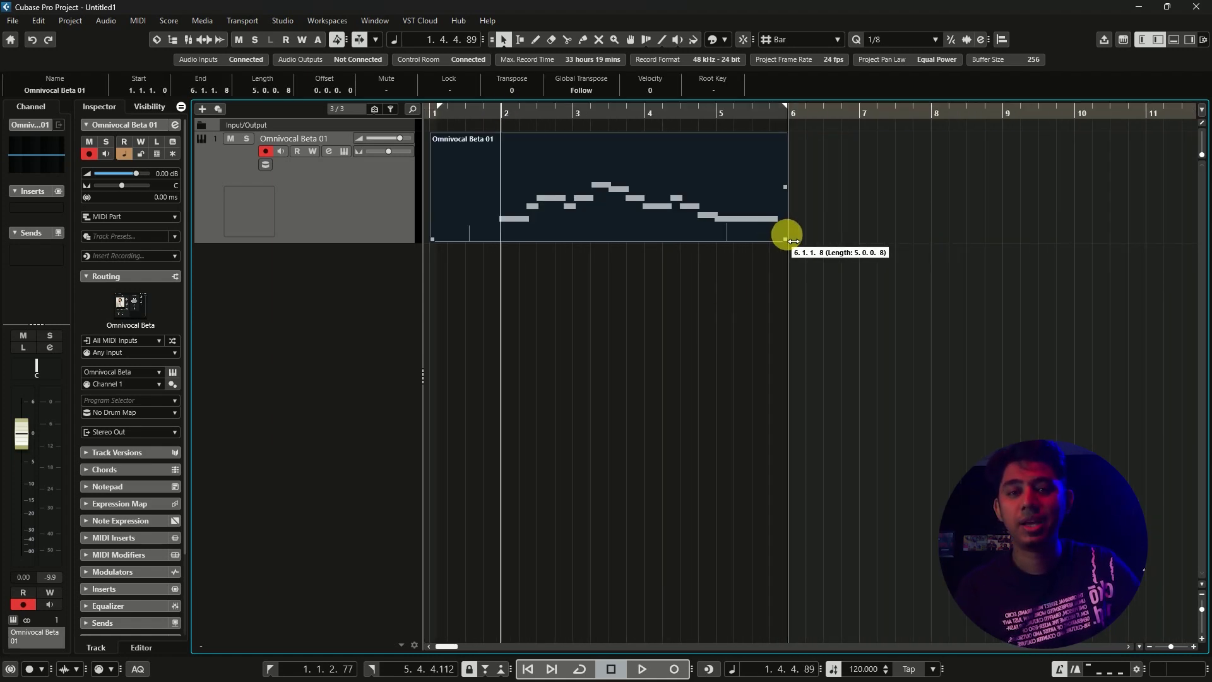
pyautogui.click(863, 372)
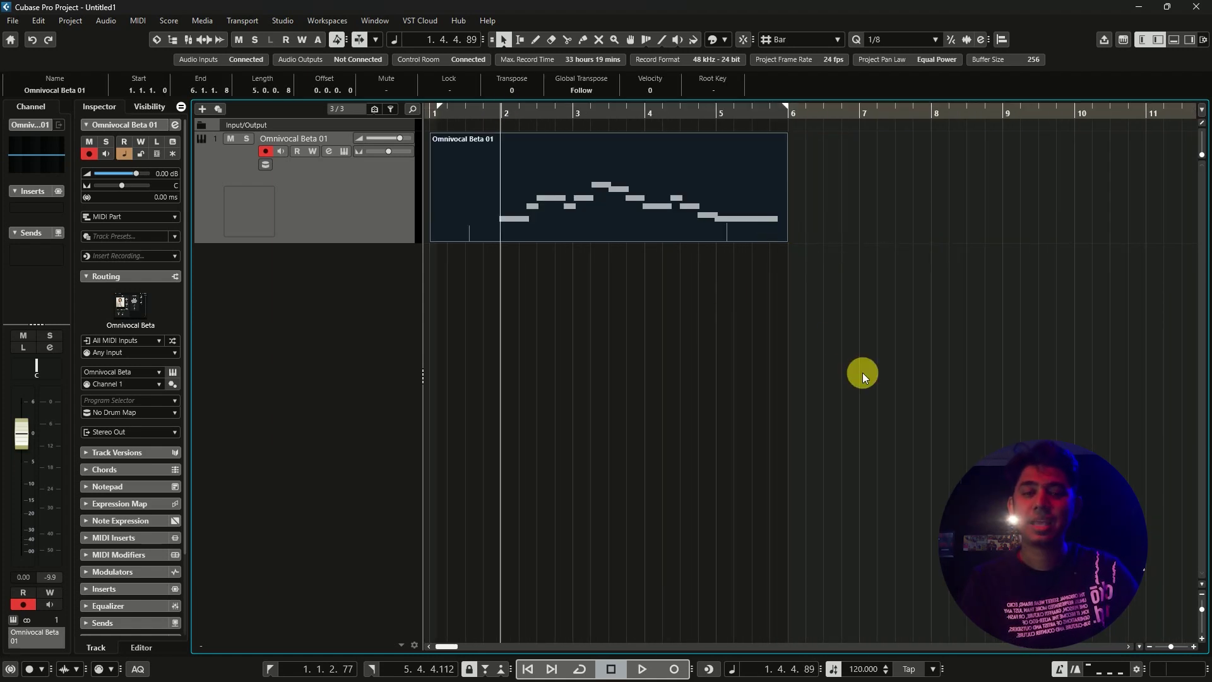